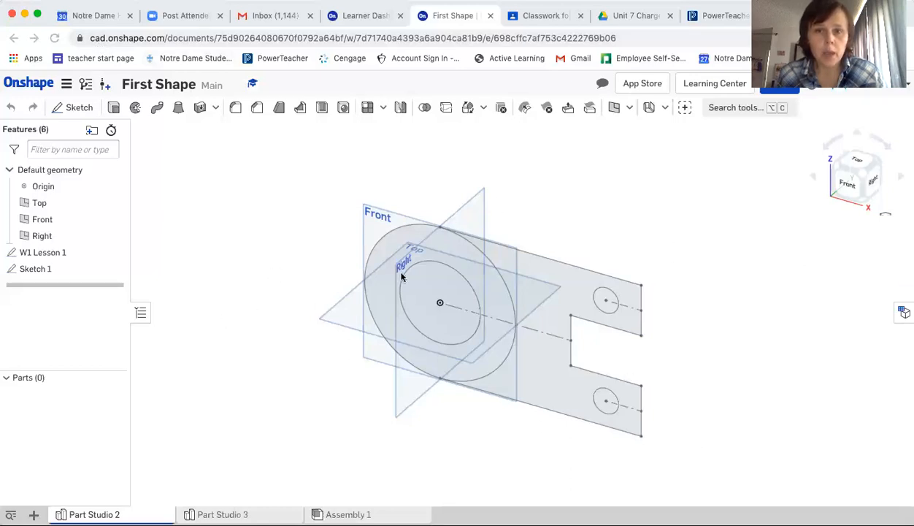
Step: Open the Introduction to Sketching course in the Onshape learning dashboard and review the Basic Sketching exercise's drawing and its Step 1 instructions
click(366, 15)
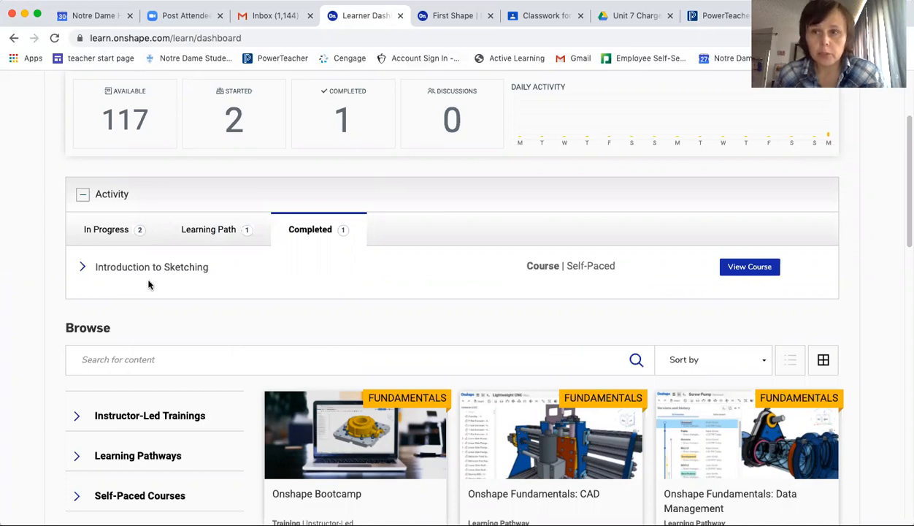
click(742, 267)
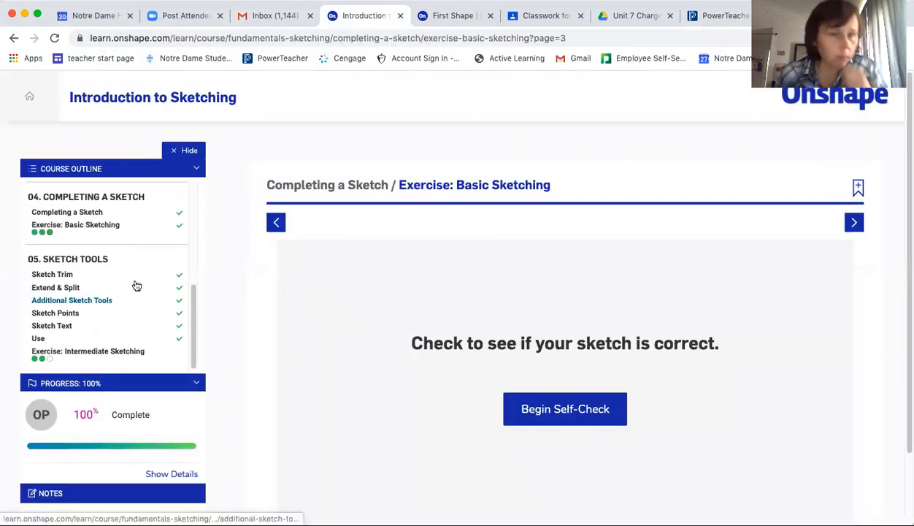
click(113, 226)
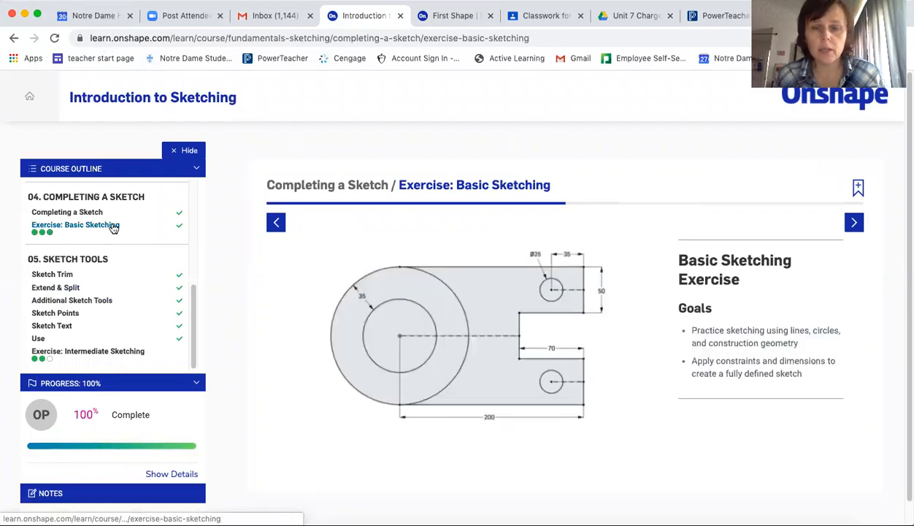
scroll(385, 429, down, 1)
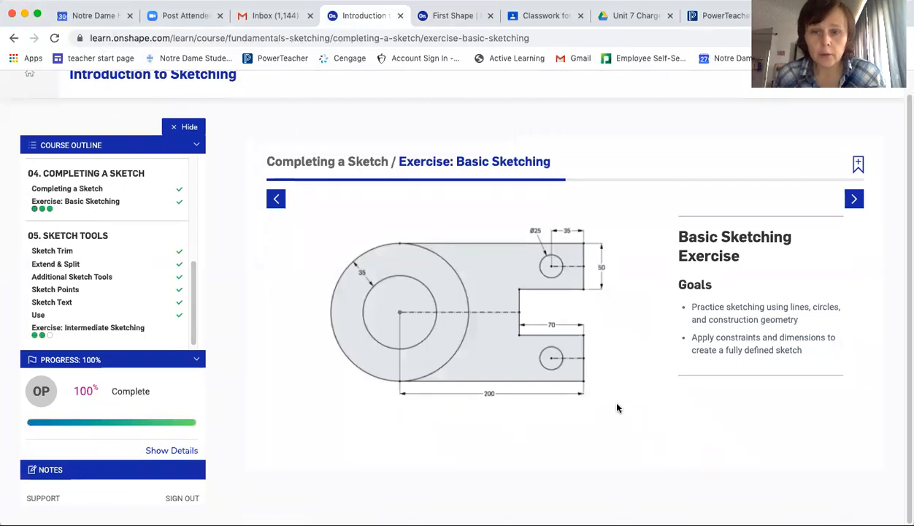
click(854, 199)
scroll(540, 335, down, 2)
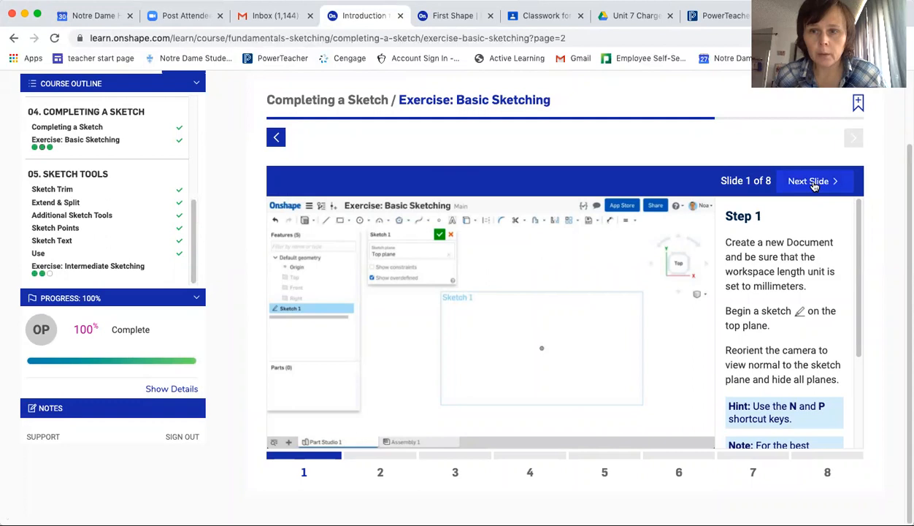
Step: Switch to the First Shape document in Onshape and create a new Part Studio
click(442, 15)
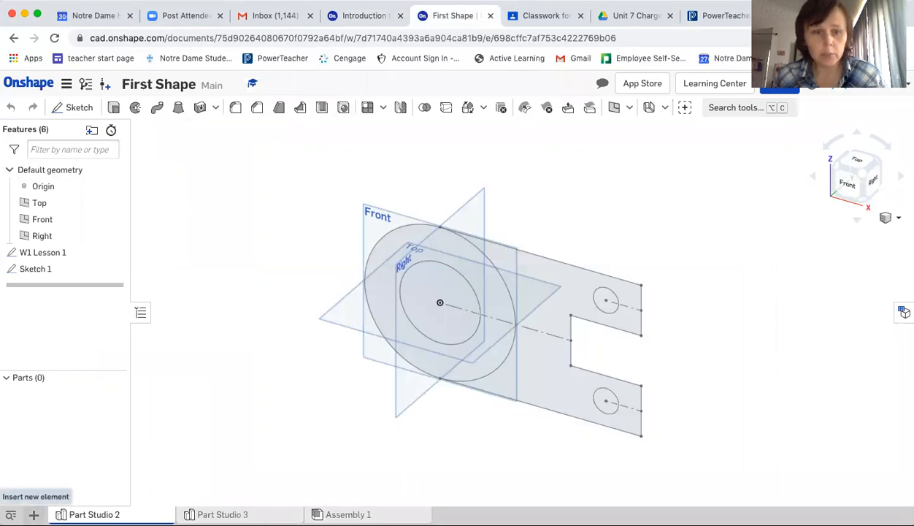
click(34, 514)
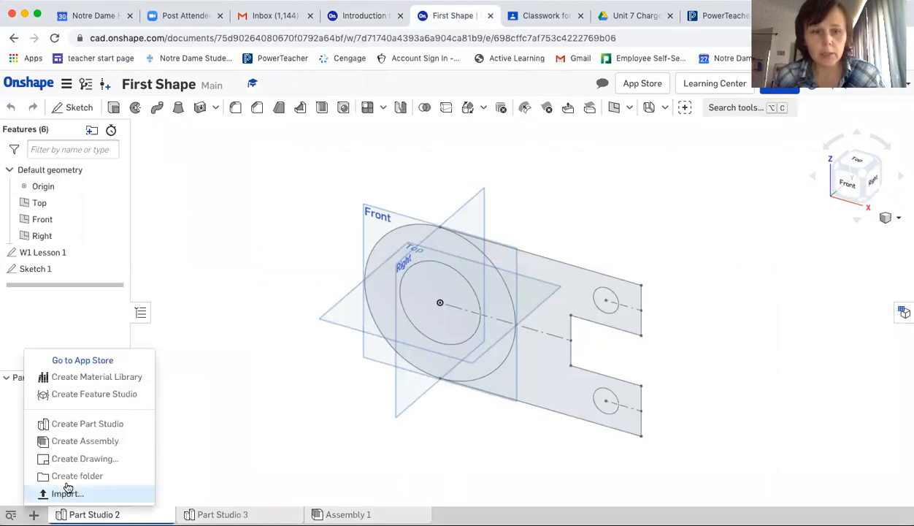
click(95, 427)
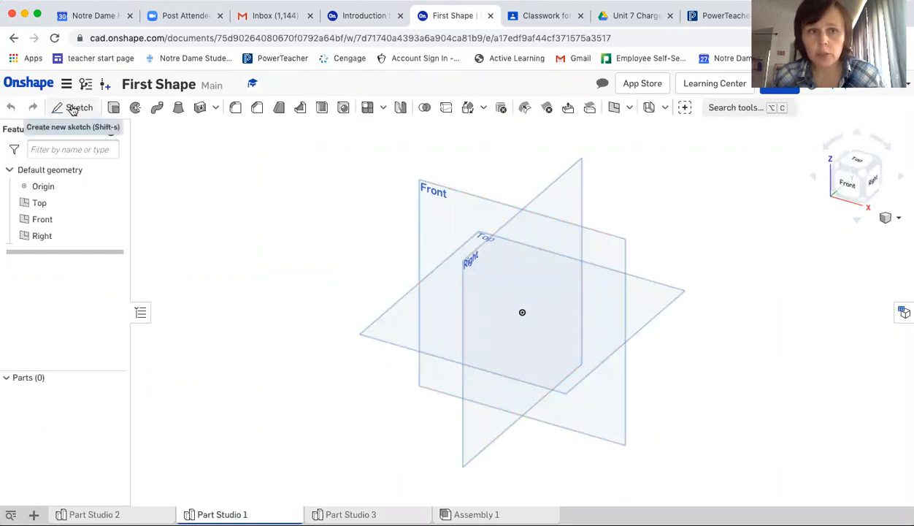
Step: Start a new sketch on the Front plane and orient the view normal to the sketch plane
click(77, 107)
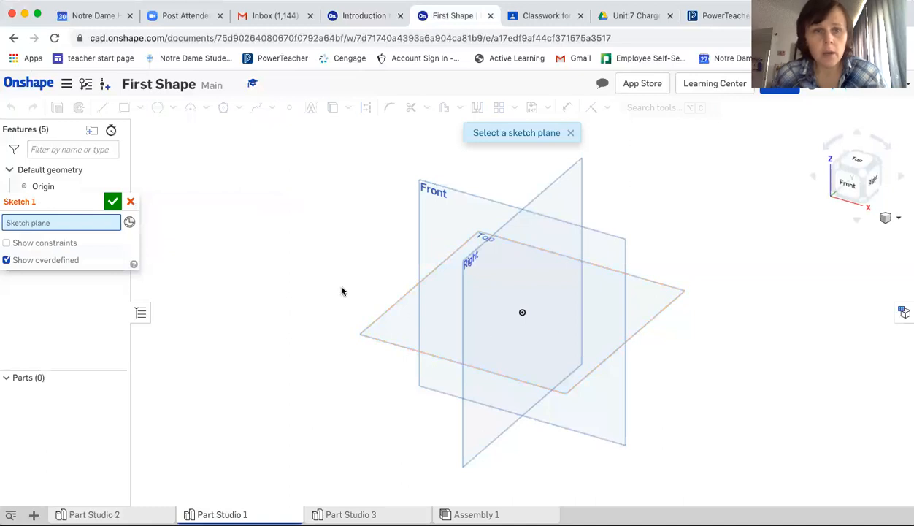
click(465, 200)
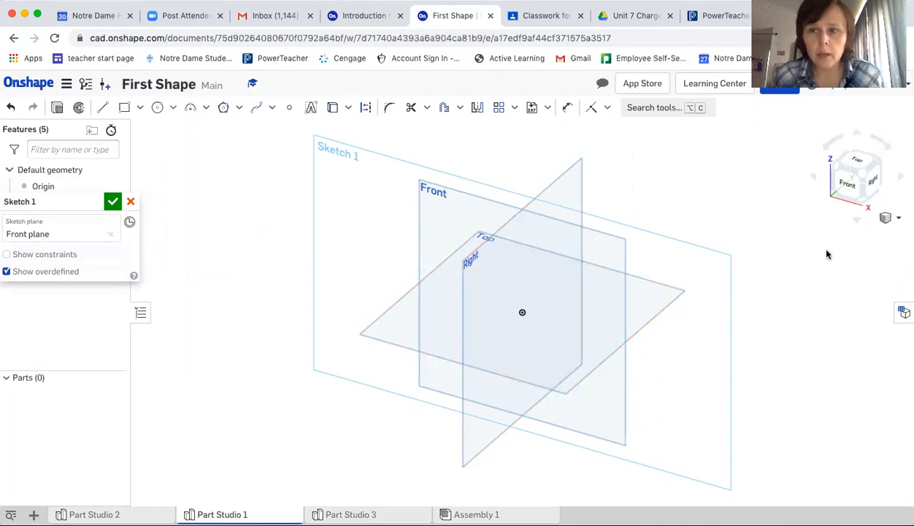
right_click(442, 201)
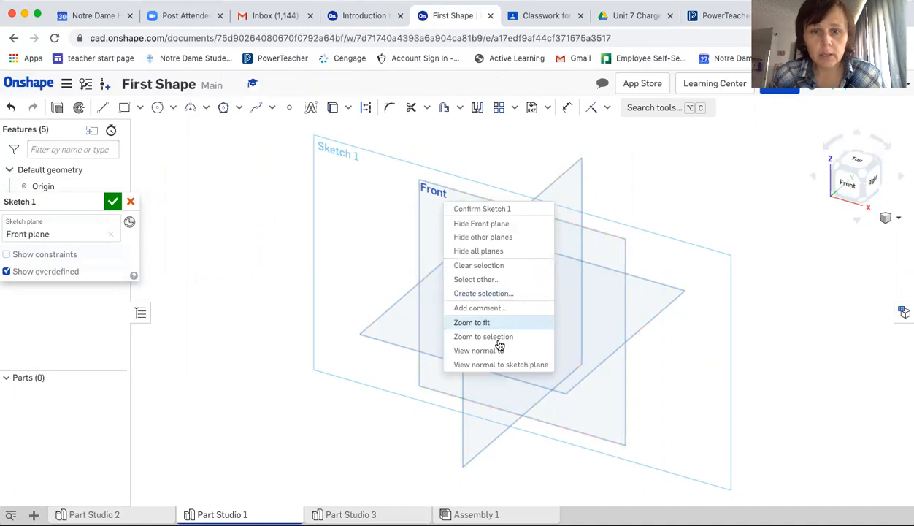
click(498, 364)
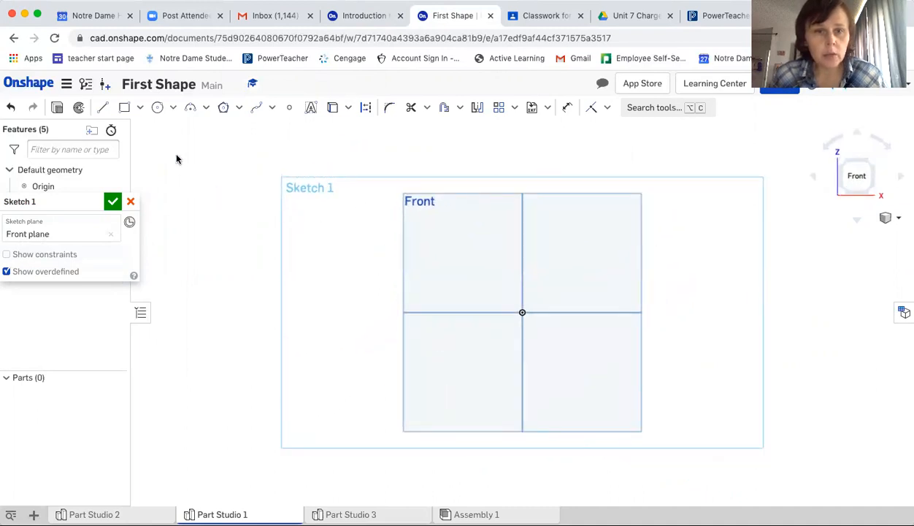
Step: Sketch two concentric center point circles on the origin, about 39 mm and 71 mm in diameter
click(174, 108)
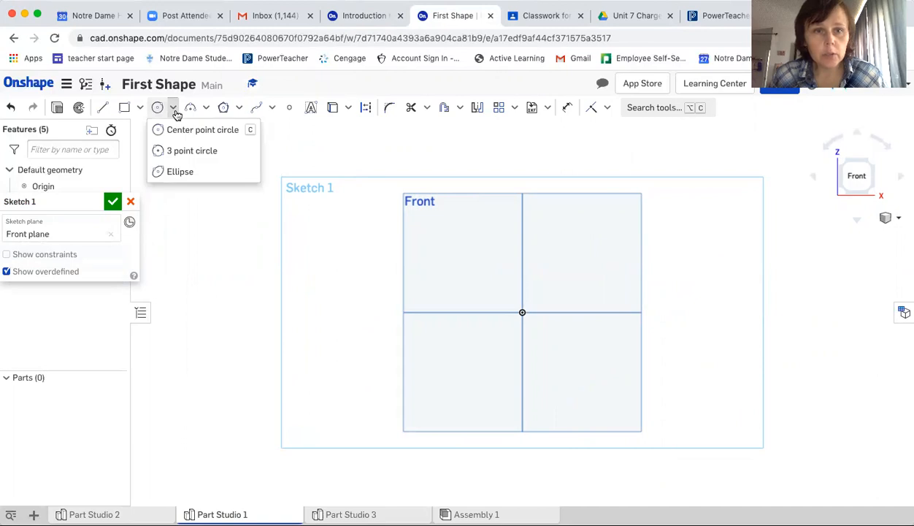
click(184, 129)
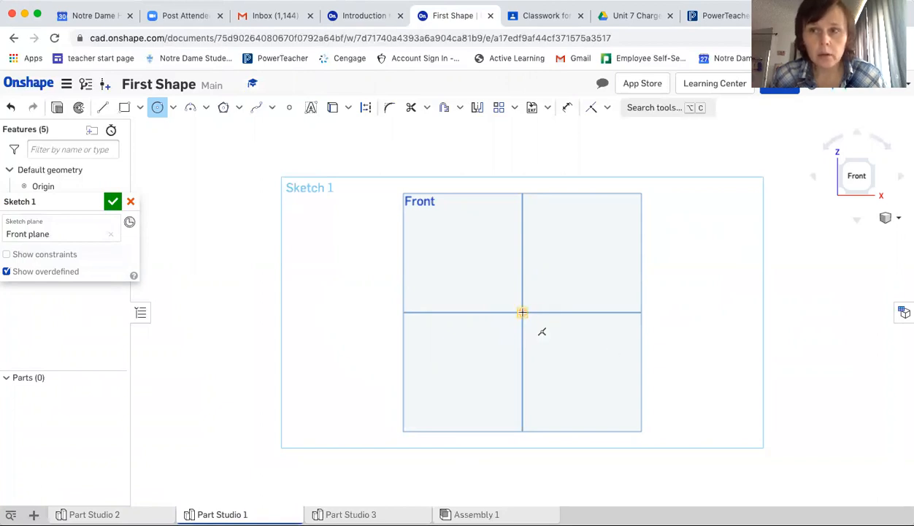
click(523, 312)
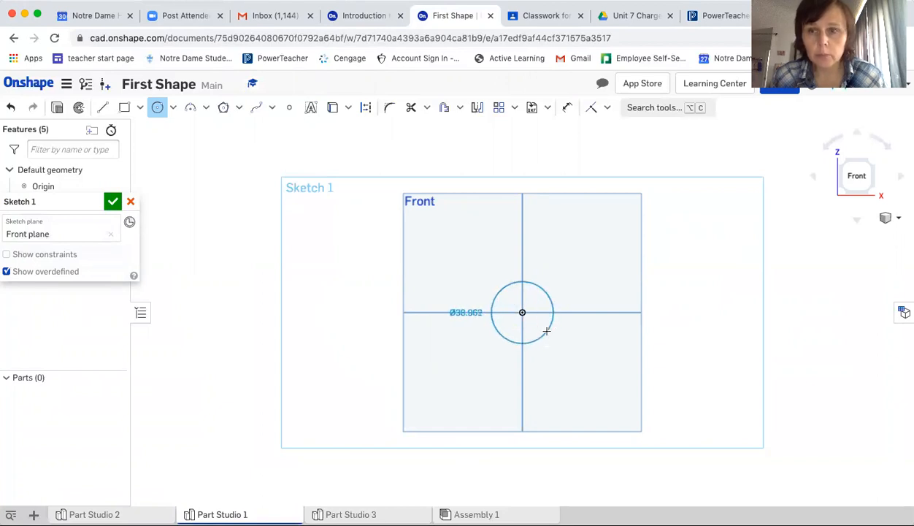
click(546, 330)
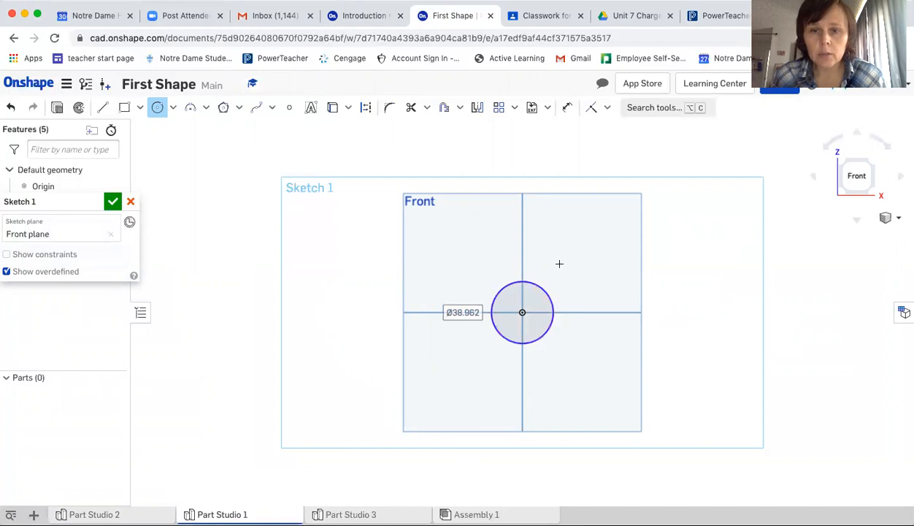
click(522, 312)
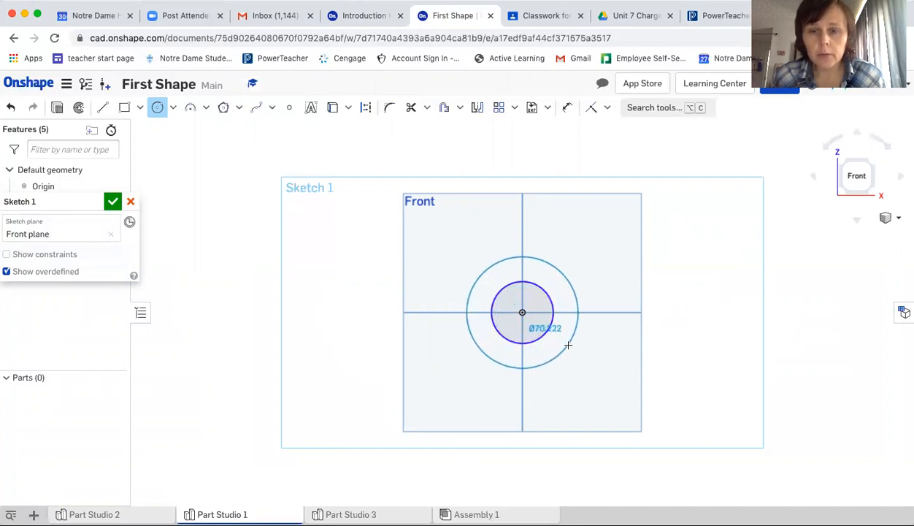
click(568, 344)
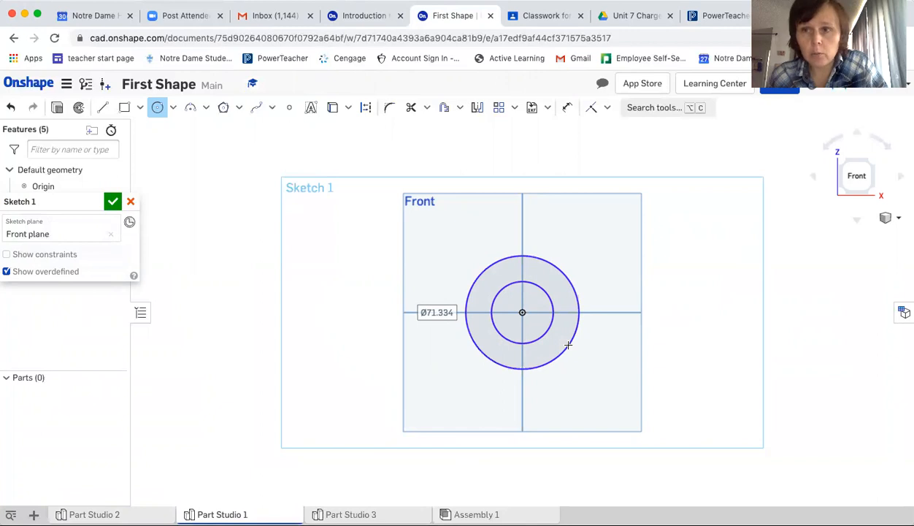
key(Escape)
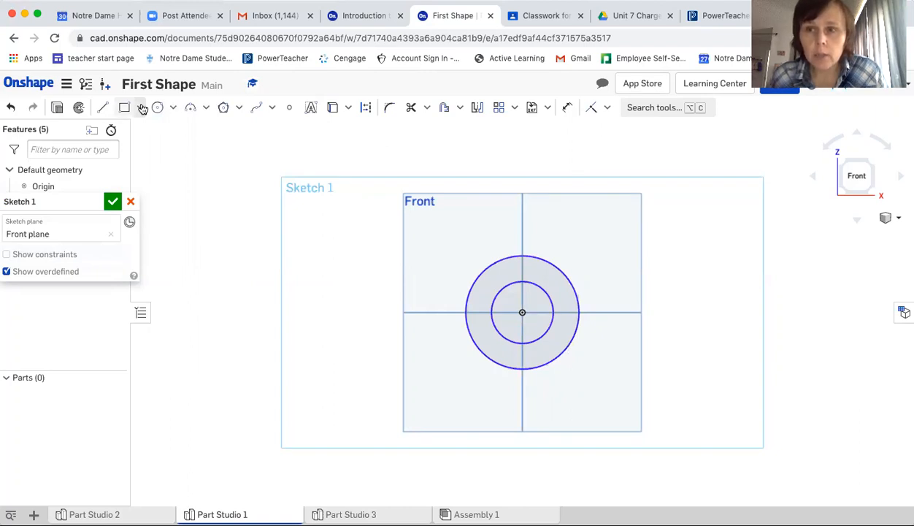
Step: Draw connected lines from the outer circle's top, about 64 mm horizontally, around a notch about 32 mm high, and back to the circle's bottom
click(104, 108)
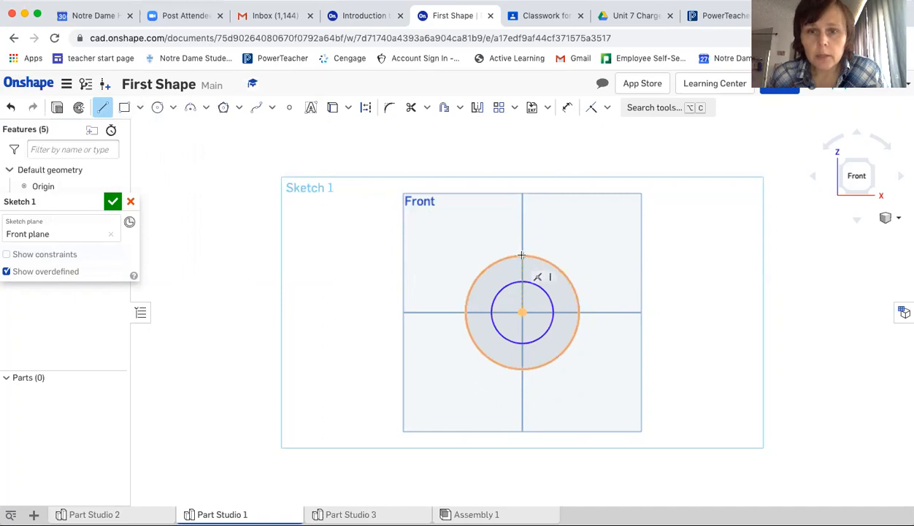
click(523, 256)
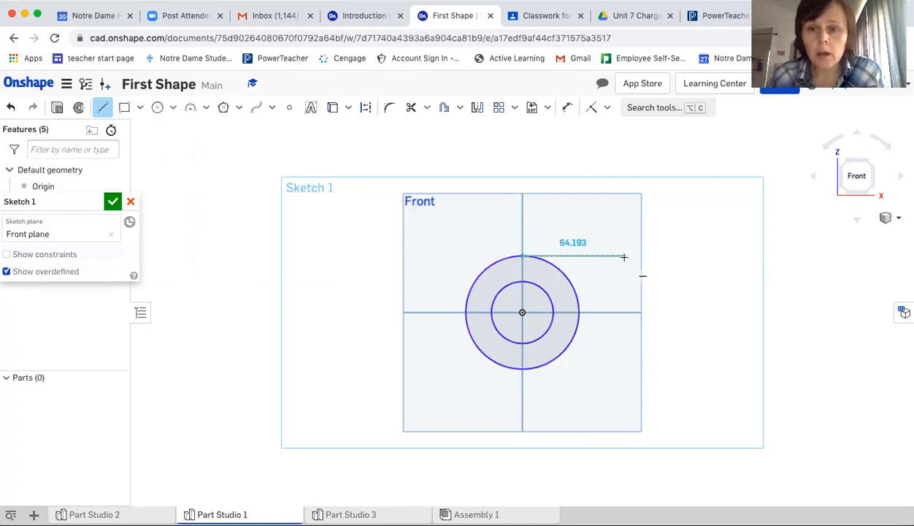
click(624, 256)
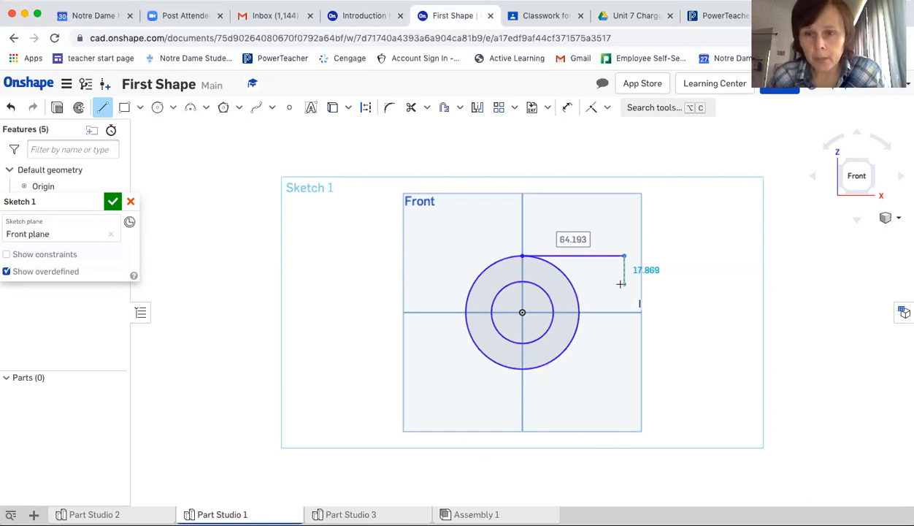
click(622, 284)
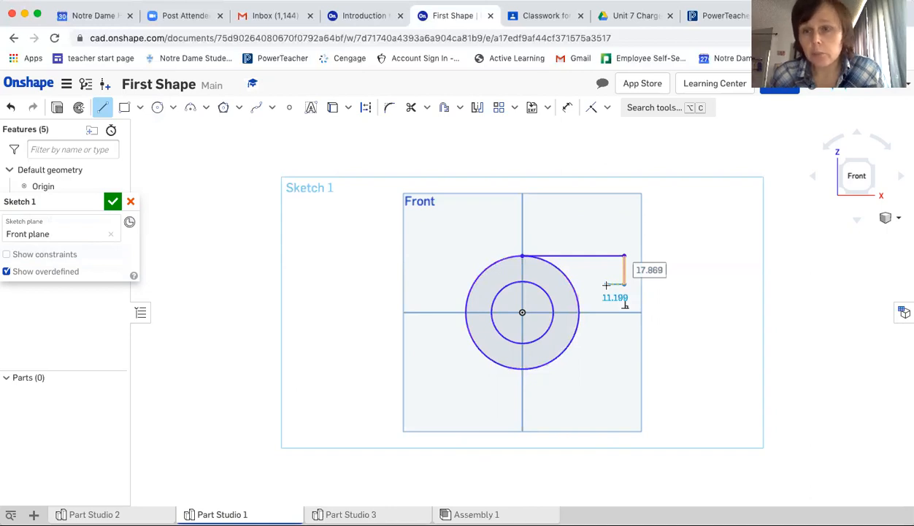
click(607, 284)
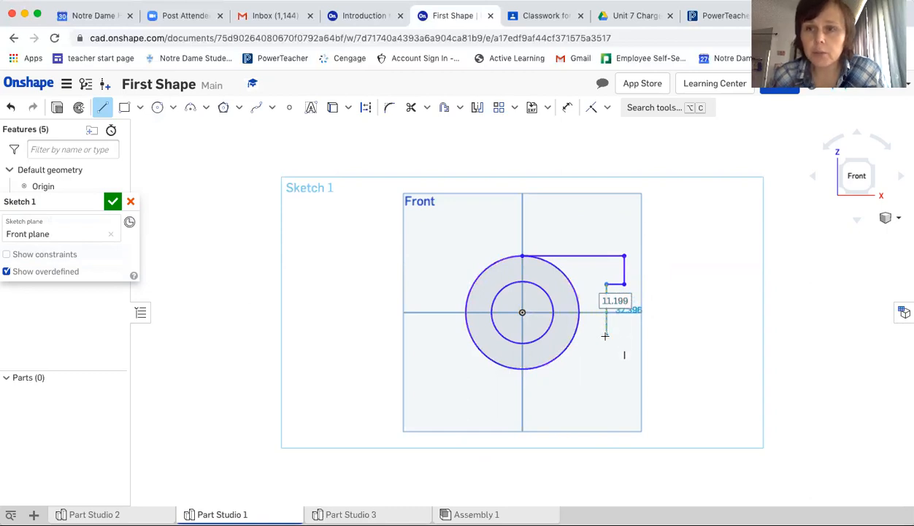
click(605, 335)
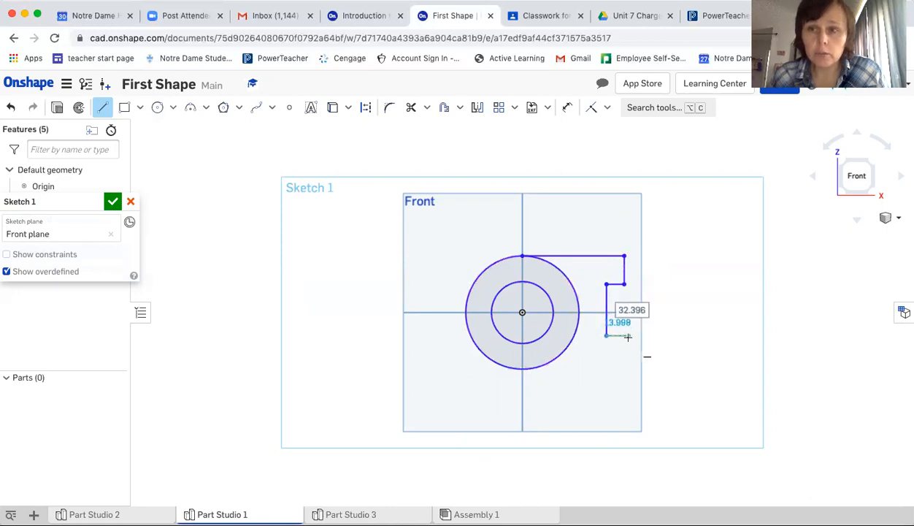
click(628, 336)
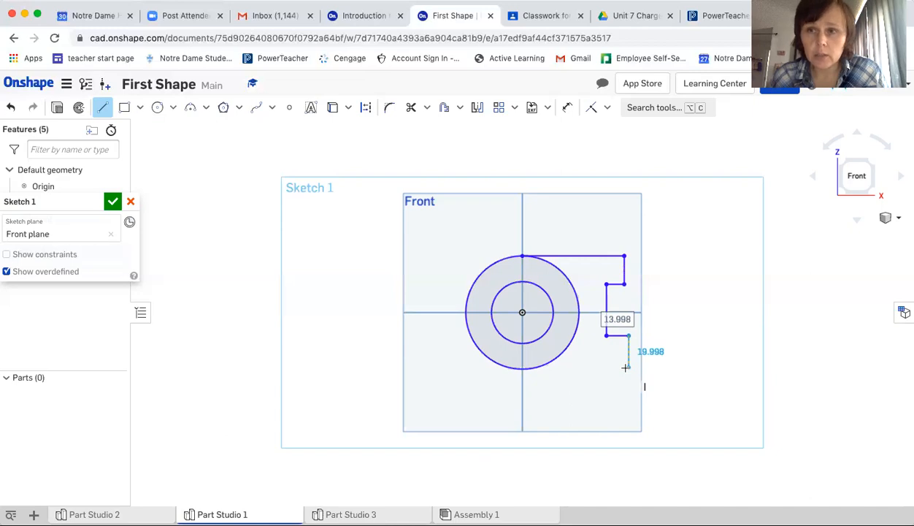
click(626, 368)
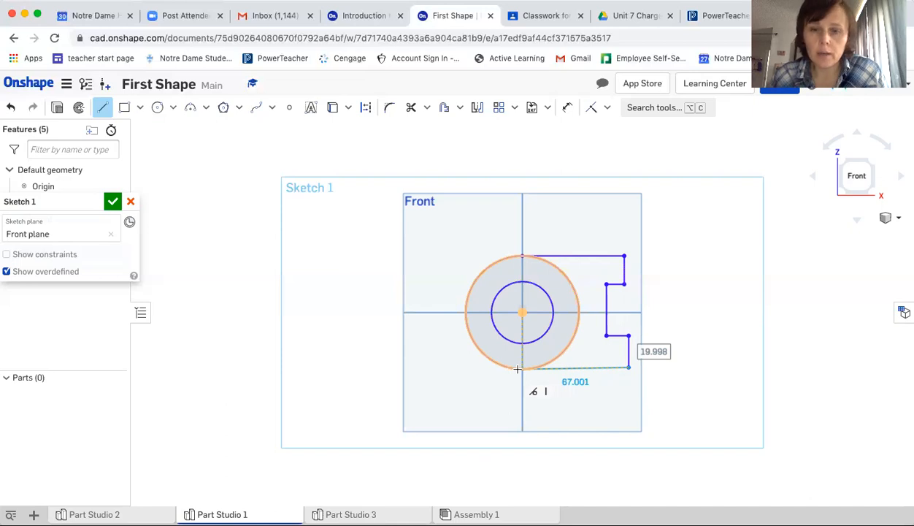
click(518, 370)
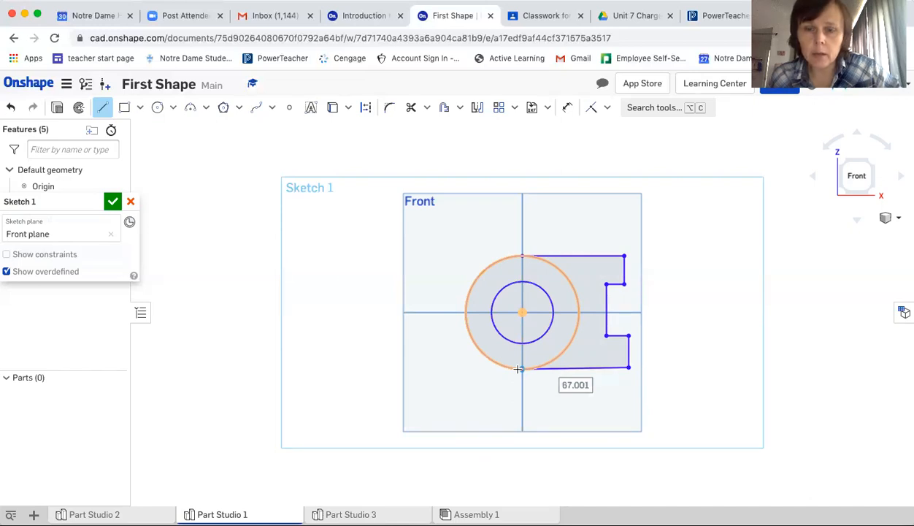
key(Escape)
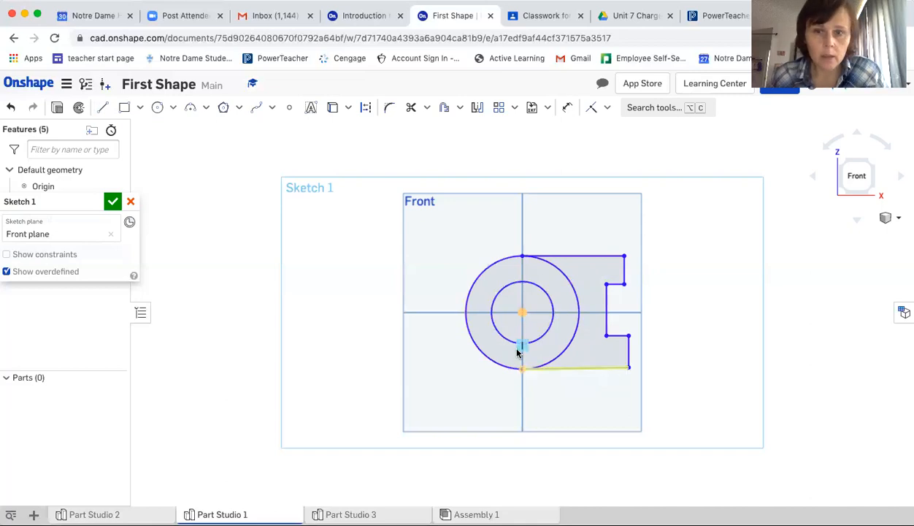
Step: Draw a horizontal construction line about 53 mm long from the origin to the midpoint of the notch's vertical edge
click(106, 109)
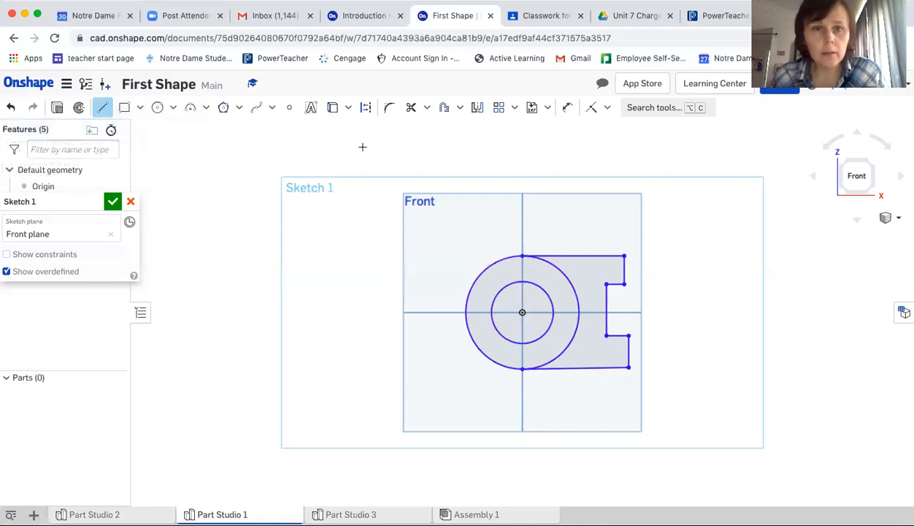
click(367, 110)
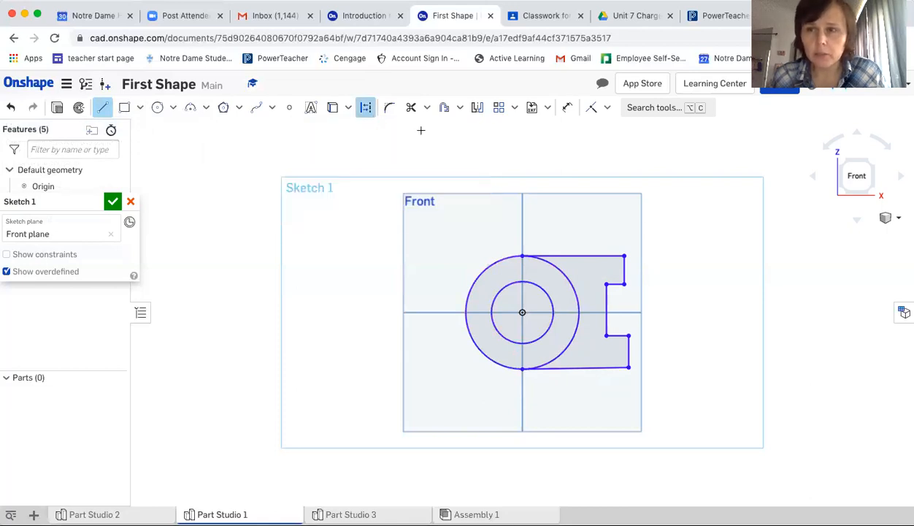
click(523, 313)
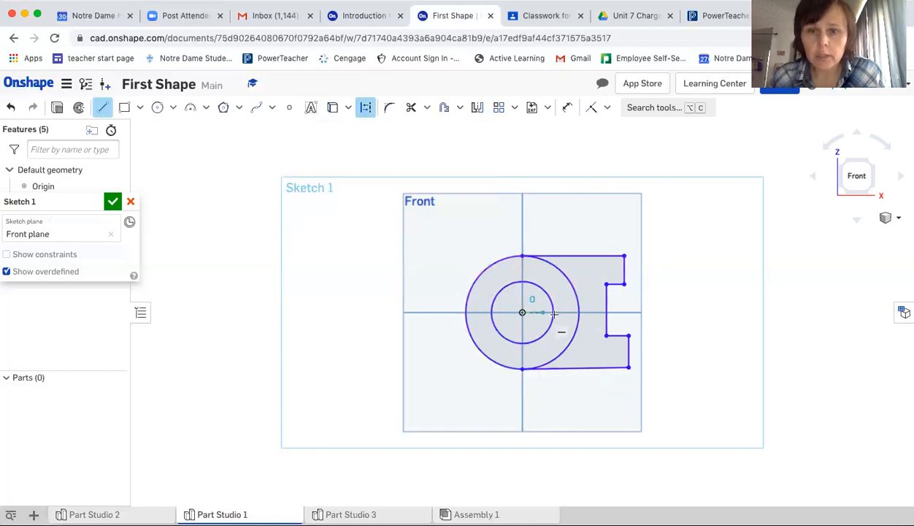
click(603, 311)
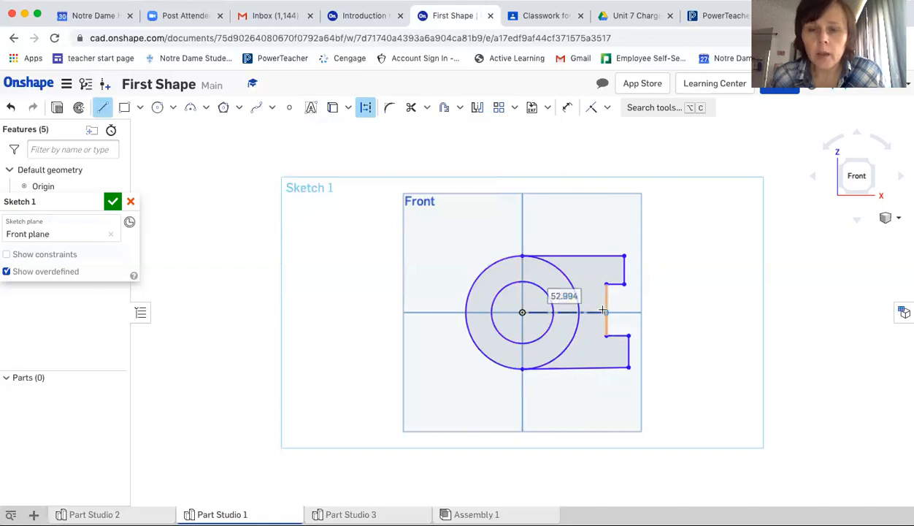
key(Escape)
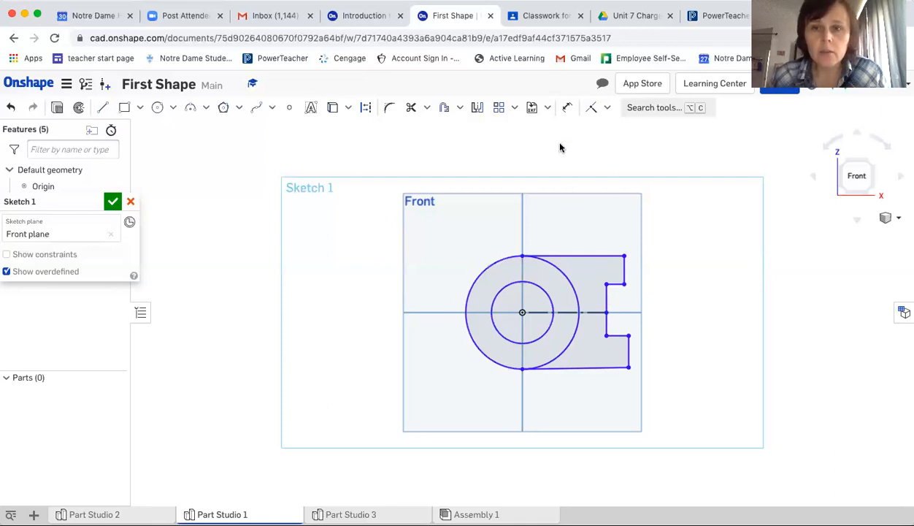
Step: Dimension the lower horizontal line of the outline at 200 mm
click(568, 107)
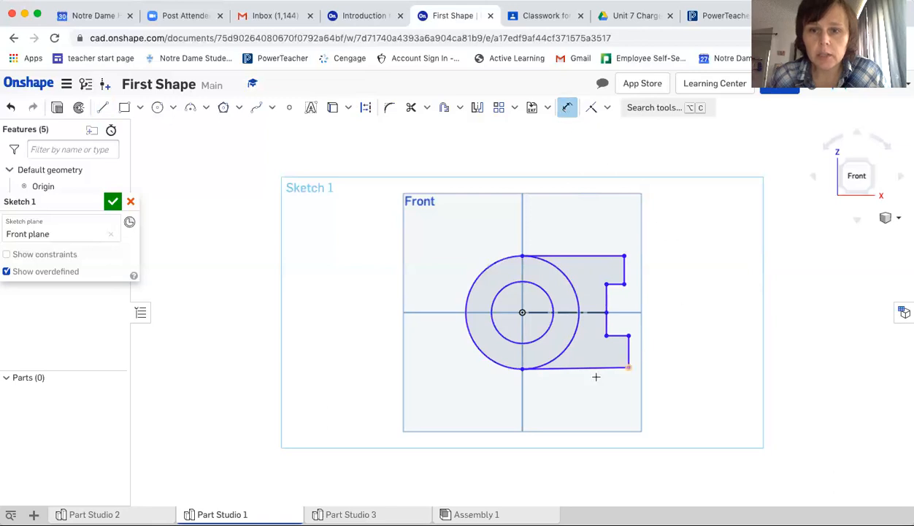
click(560, 372)
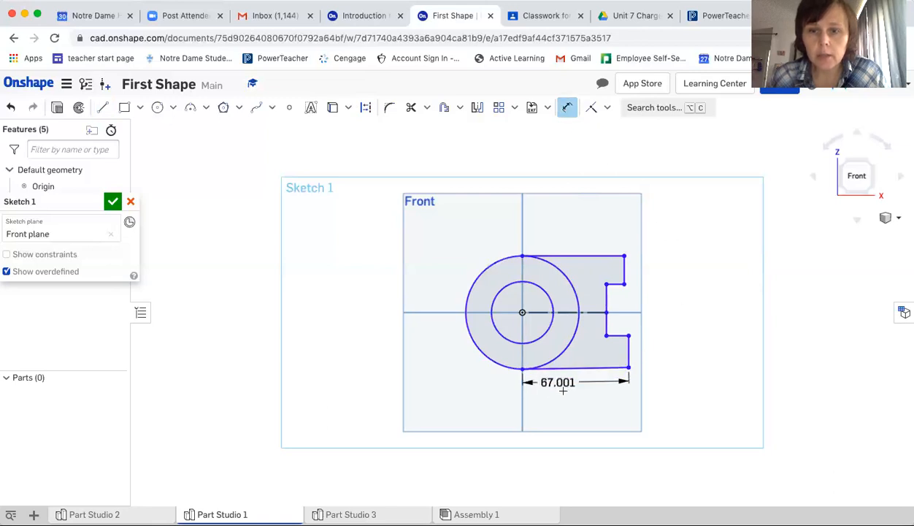
click(575, 399)
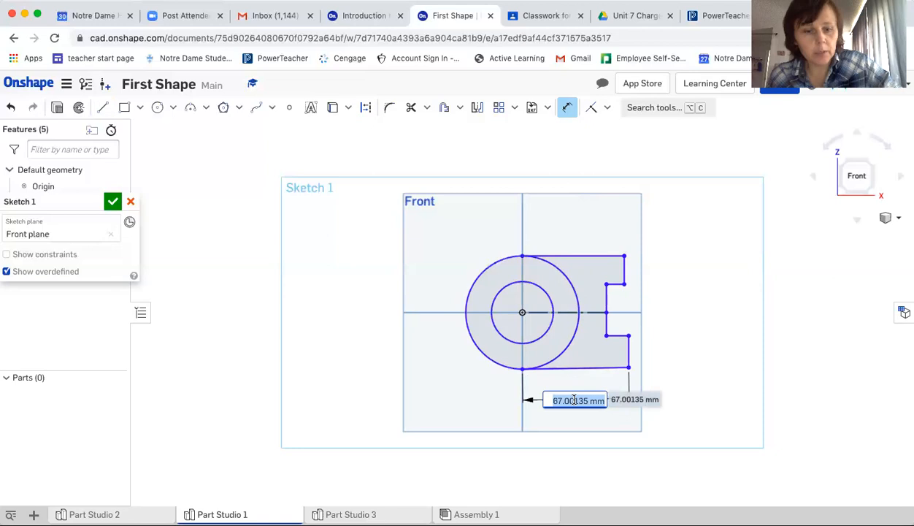
text(200)
key(Return)
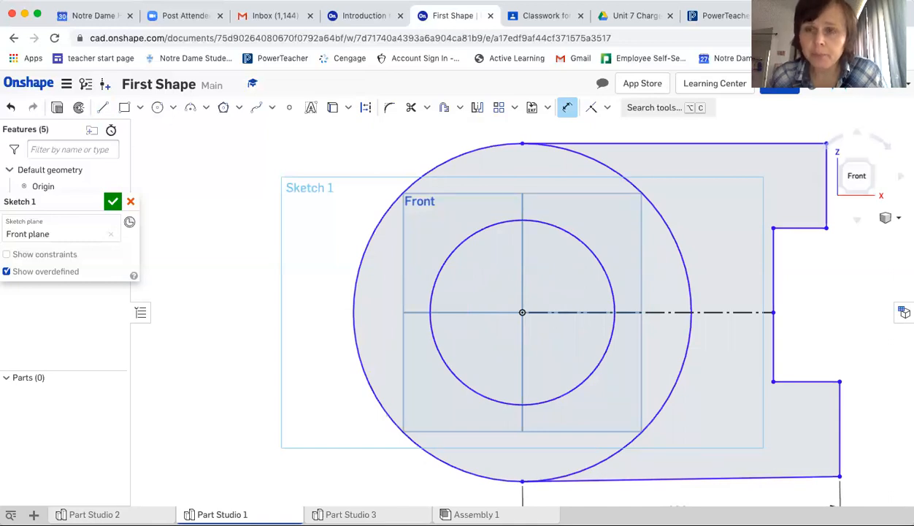
scroll(576, 394, down, 1)
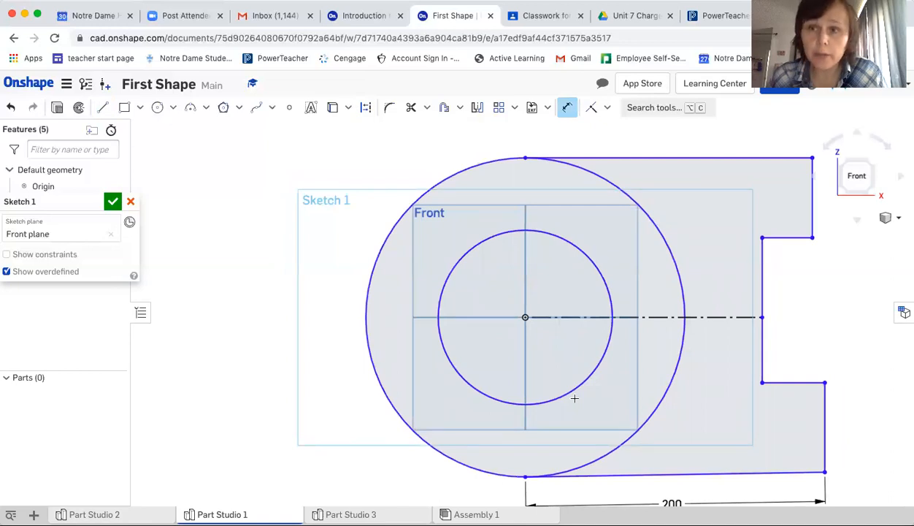
scroll(575, 398, down, 3)
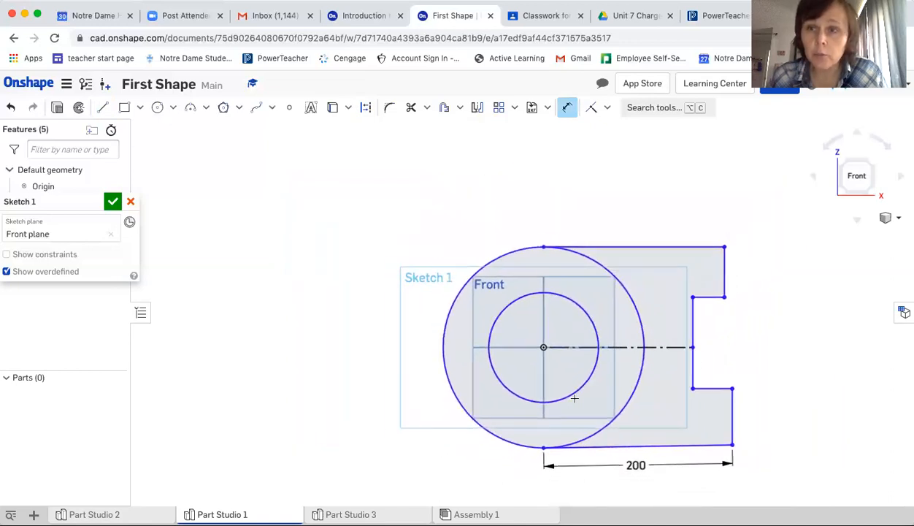
scroll(575, 398, down, 1)
middle_drag(575, 398, 491, 321)
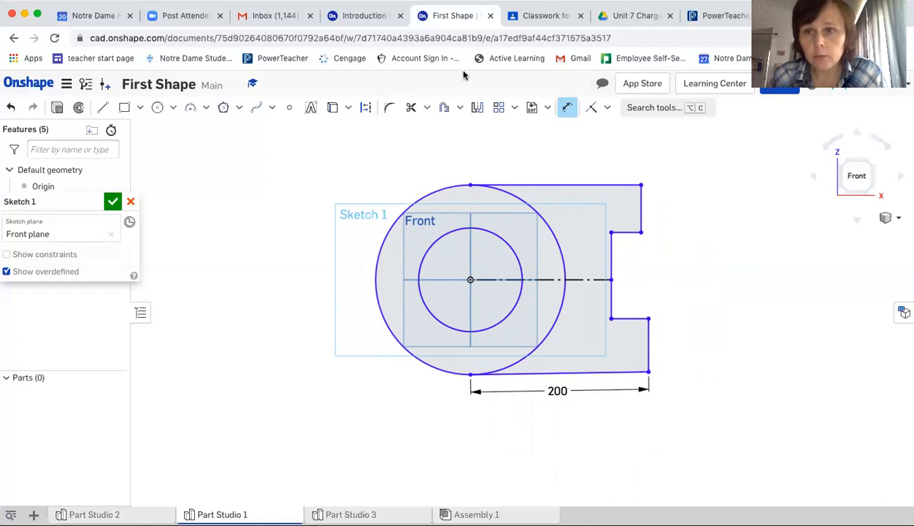
Step: Consult Step 3 of the Basic Sketching exercise and make the notch's vertical edge and the two outer vertical end lines equal in length
click(369, 18)
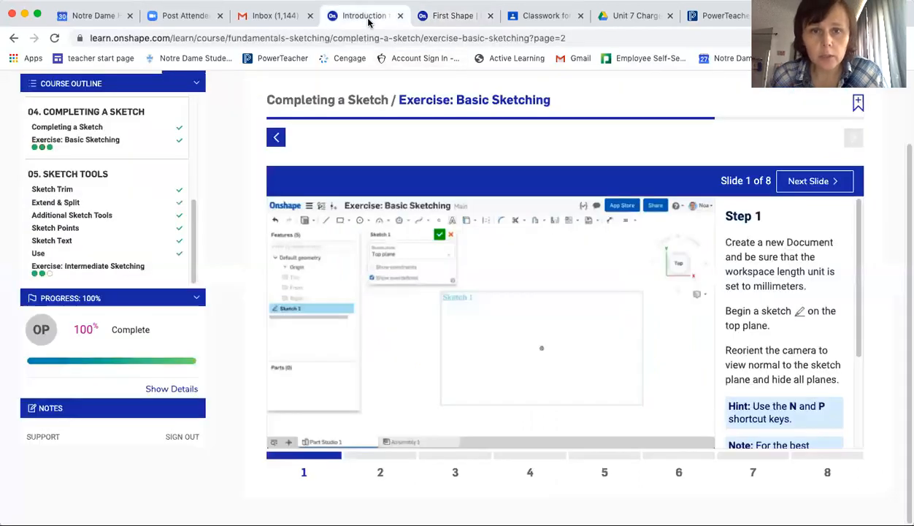
click(456, 473)
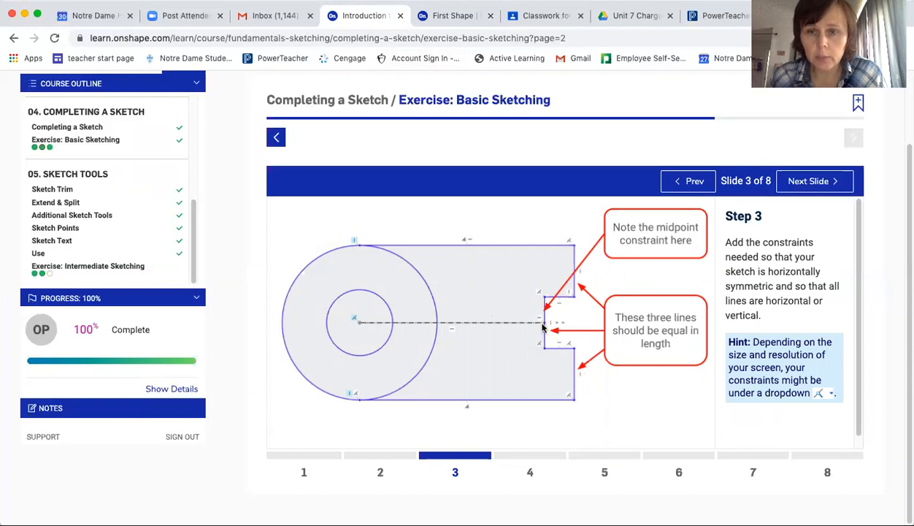
click(443, 17)
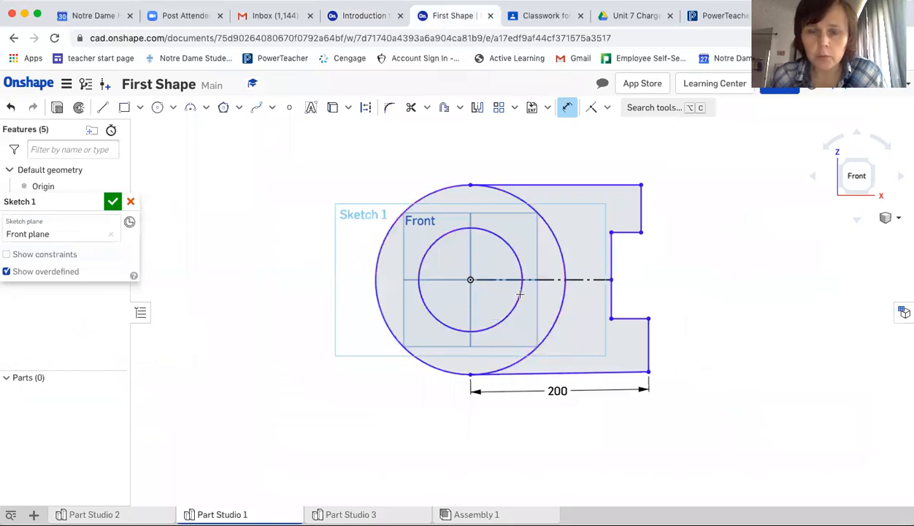
click(642, 210)
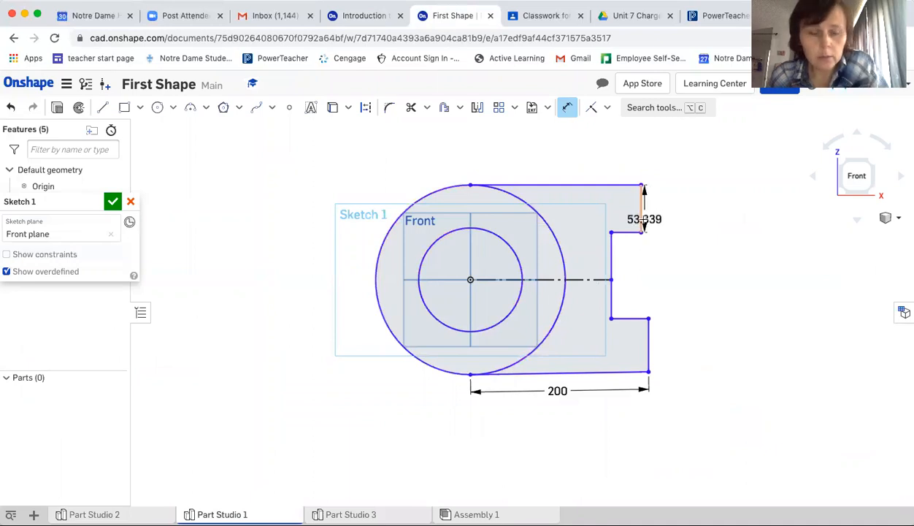
key(Escape)
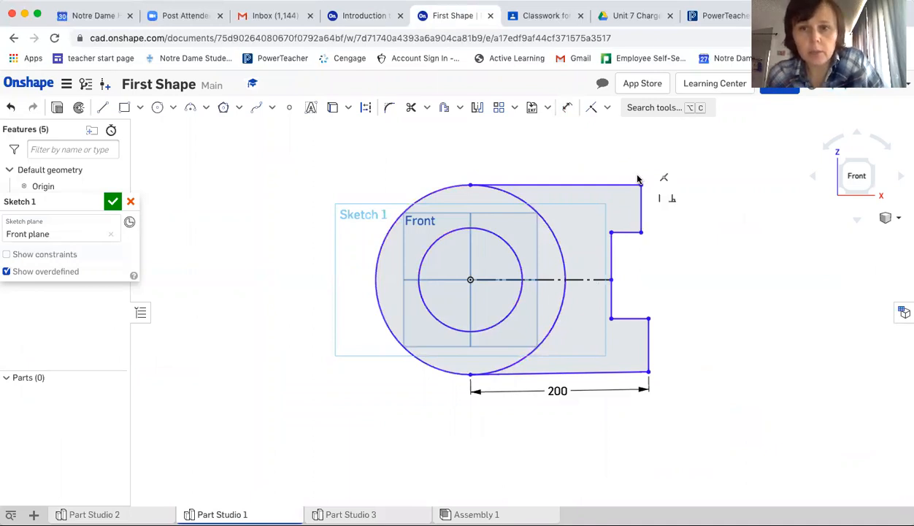
click(642, 218)
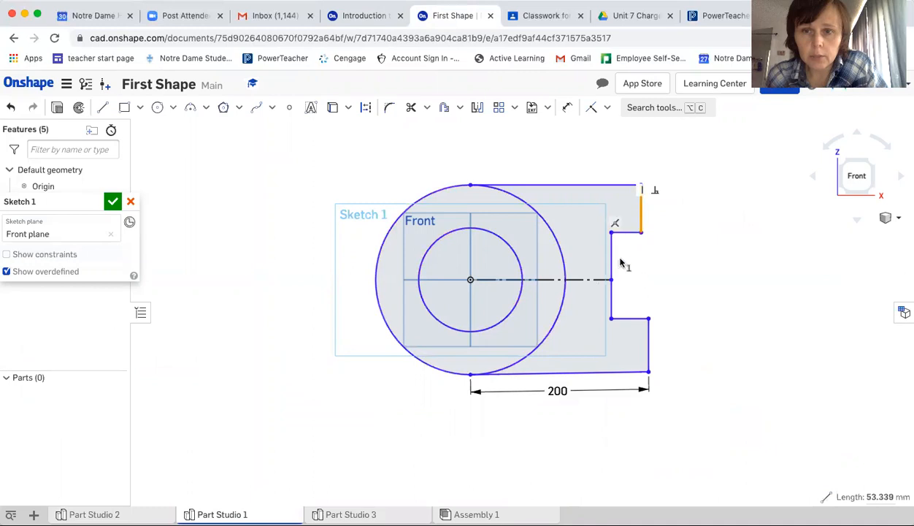
click(649, 341)
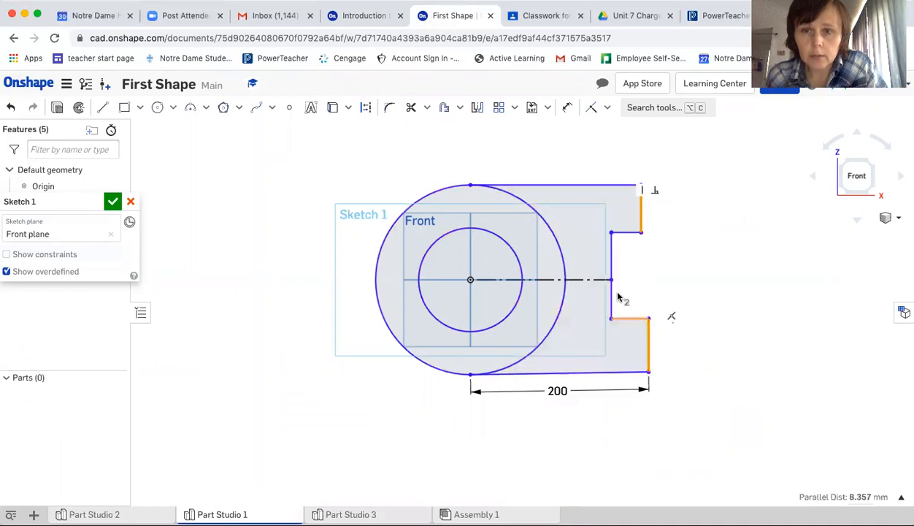
click(613, 290)
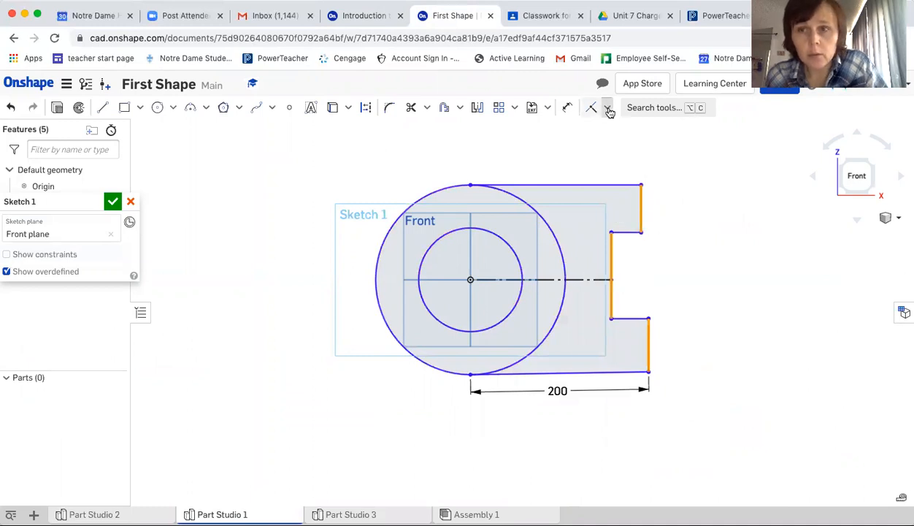
click(607, 109)
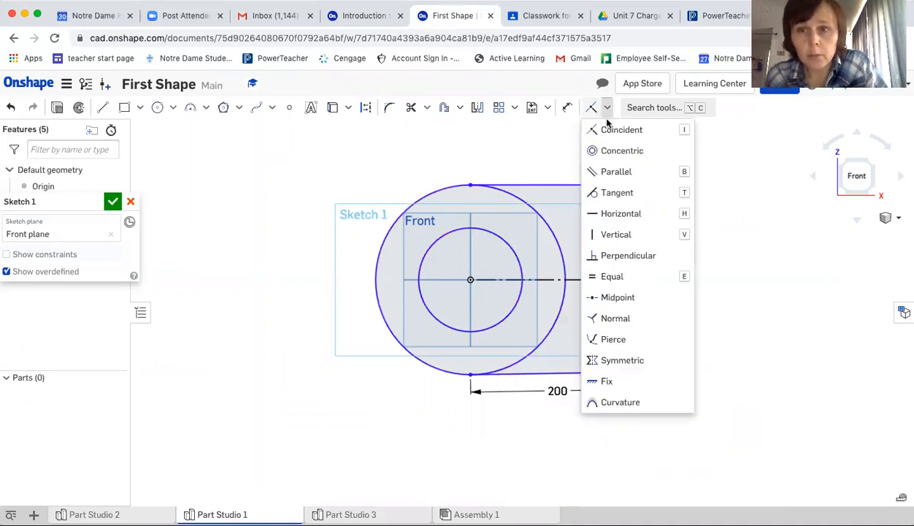
click(676, 284)
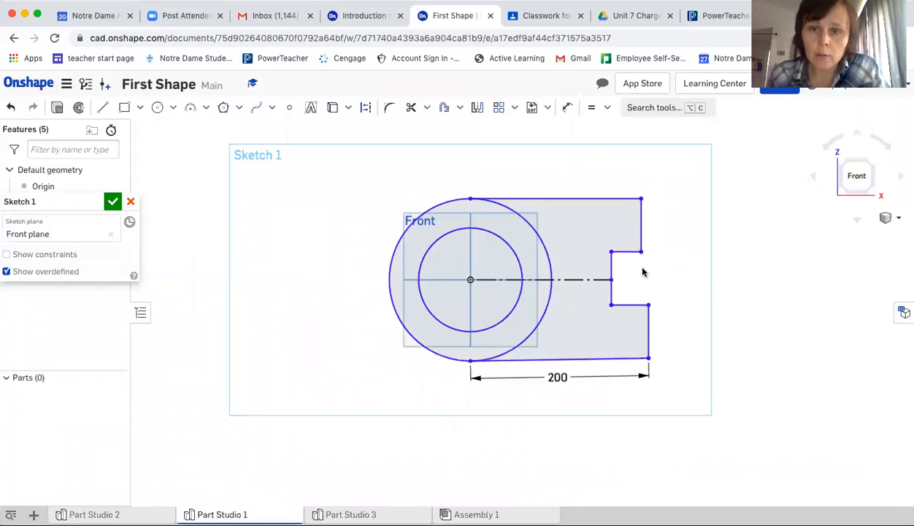
Step: Apply a Midpoint constraint between the construction line's endpoint and the notch's vertical edge
click(614, 282)
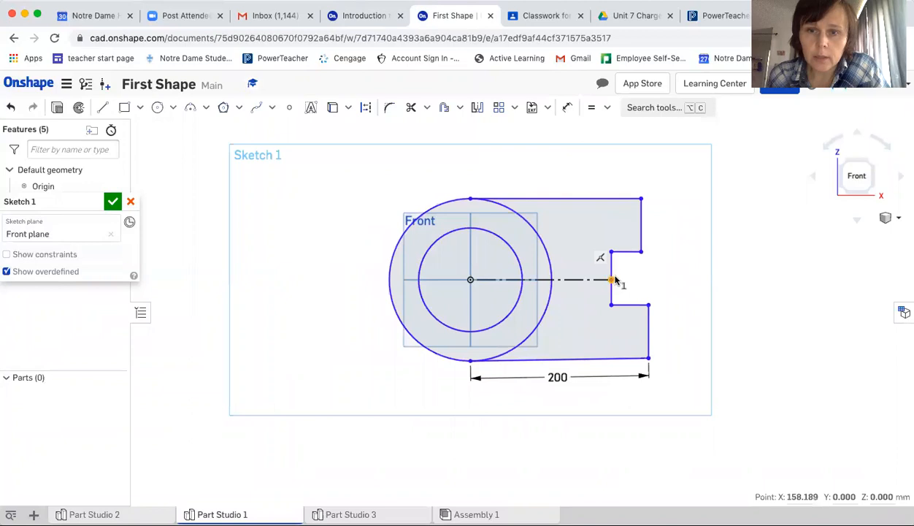
click(612, 272)
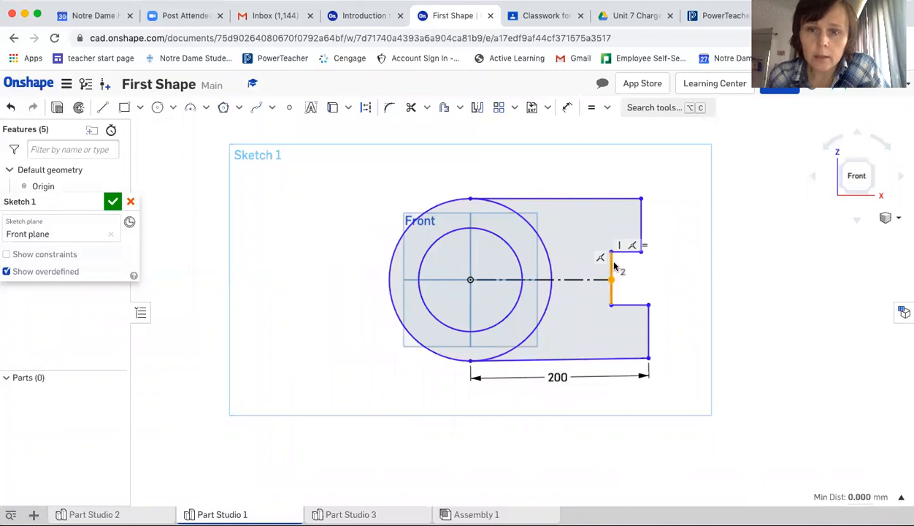
click(607, 107)
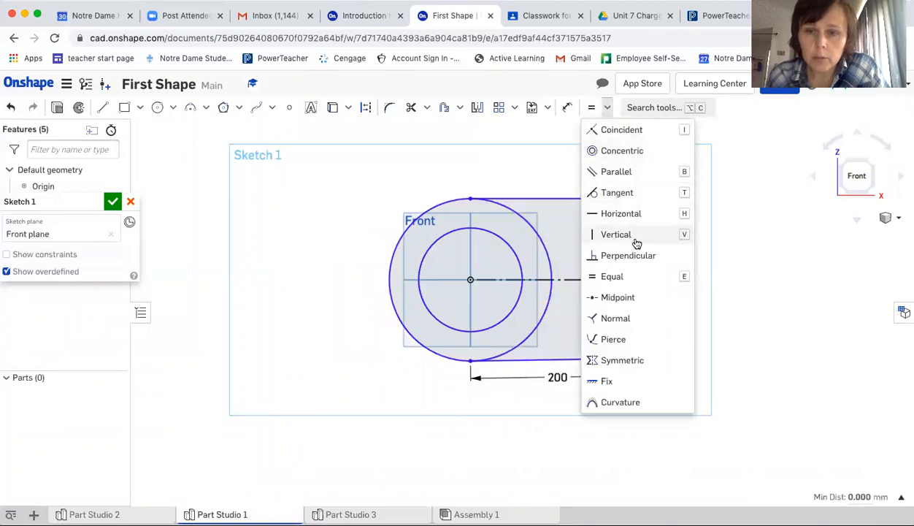
click(630, 299)
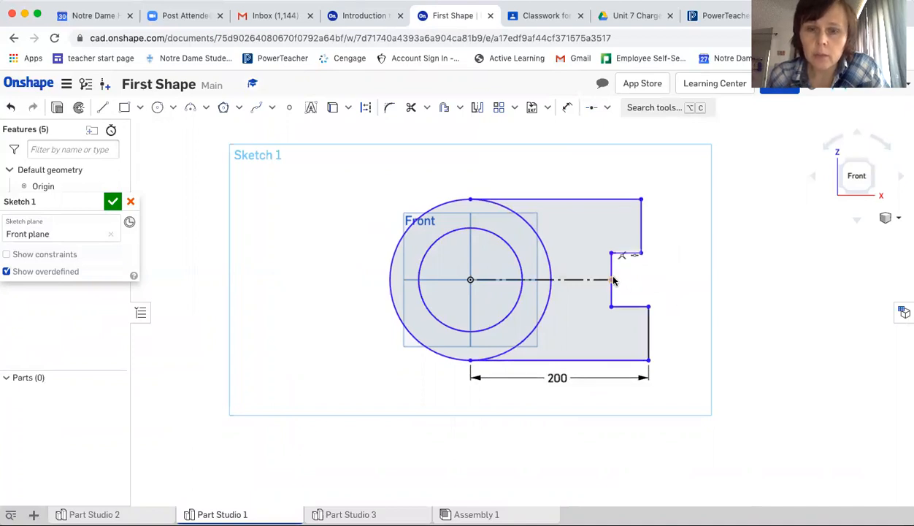
Step: Consult Steps 4 and 5 of the exercise and dimension the gap between the two concentric circles at 35 mm
click(358, 15)
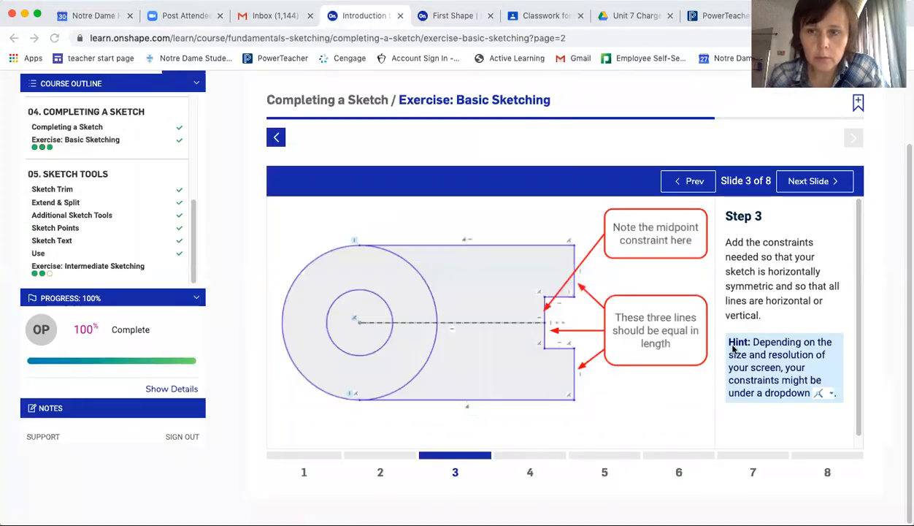
click(525, 471)
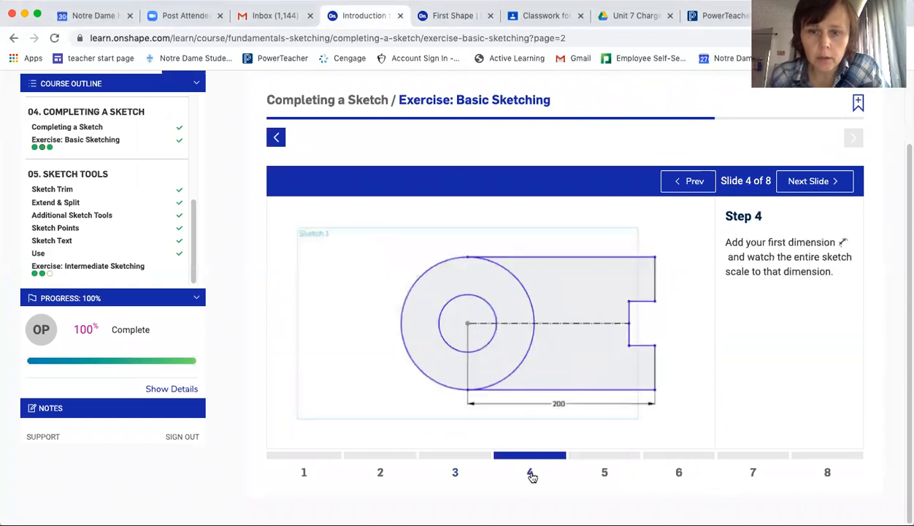
click(606, 472)
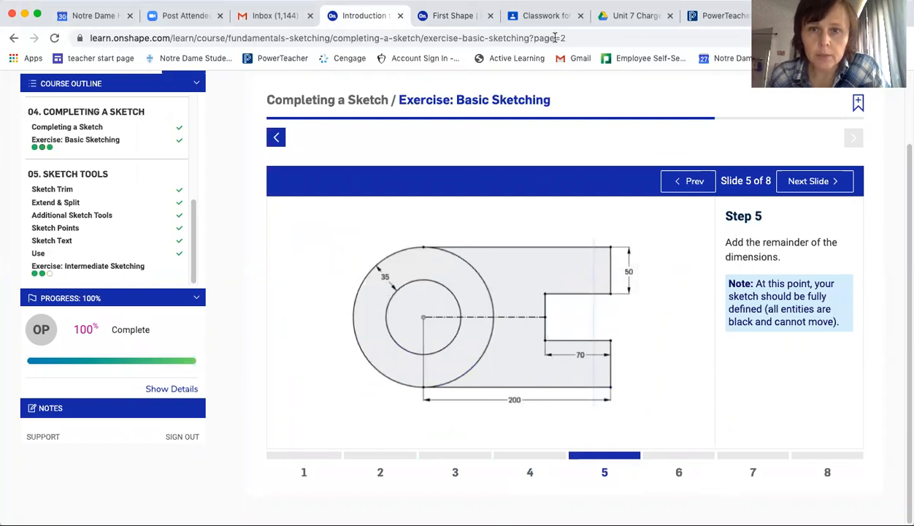
click(450, 16)
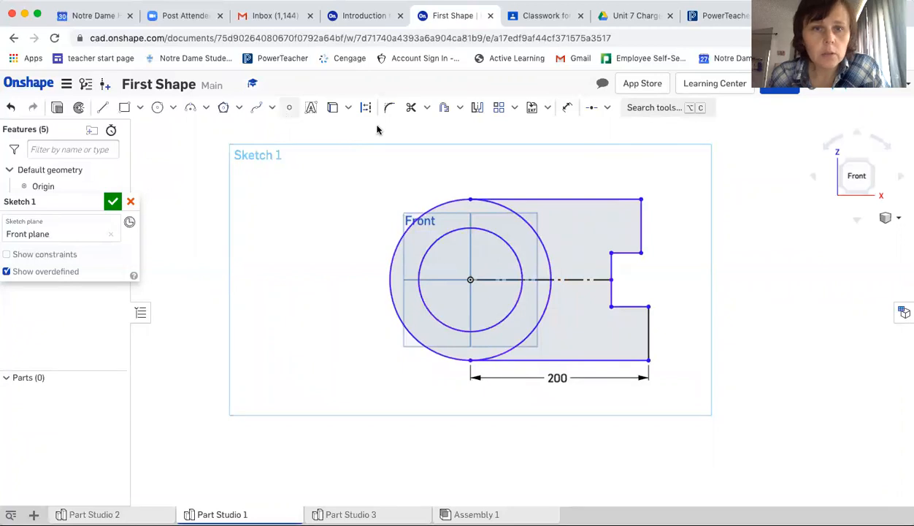
click(566, 108)
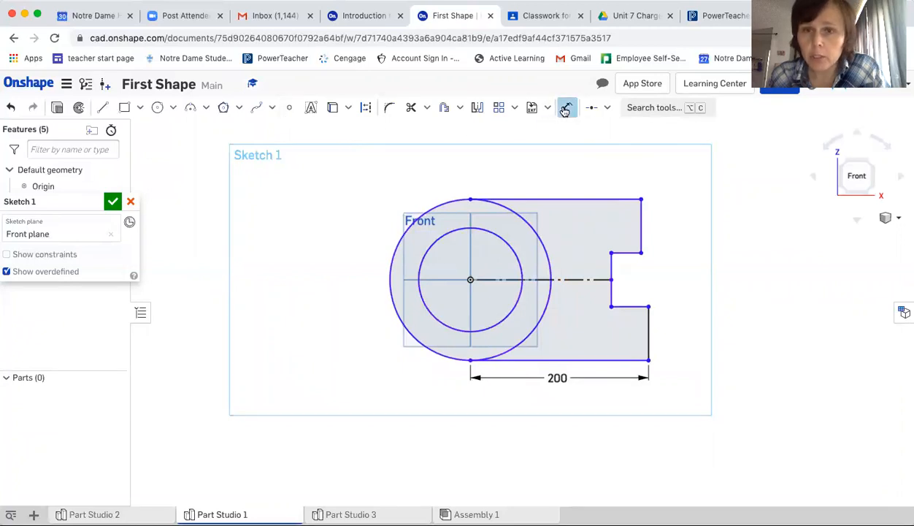
click(440, 235)
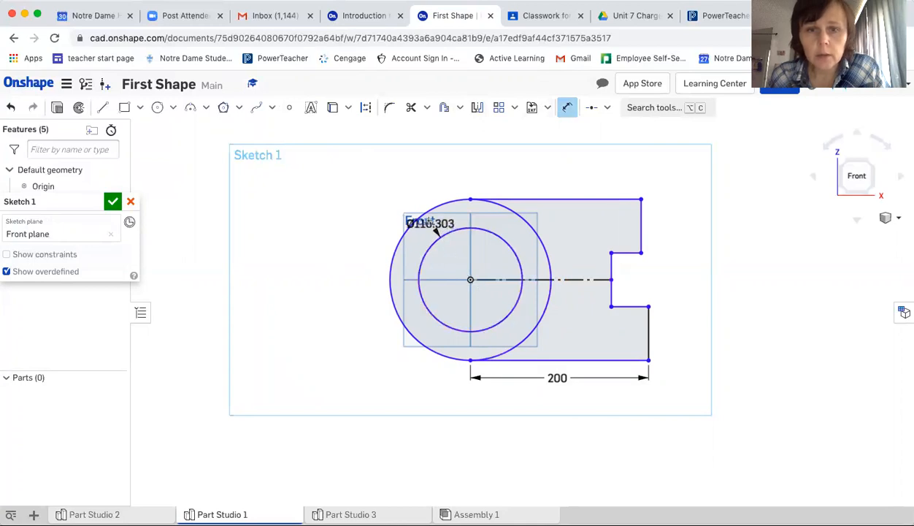
click(423, 216)
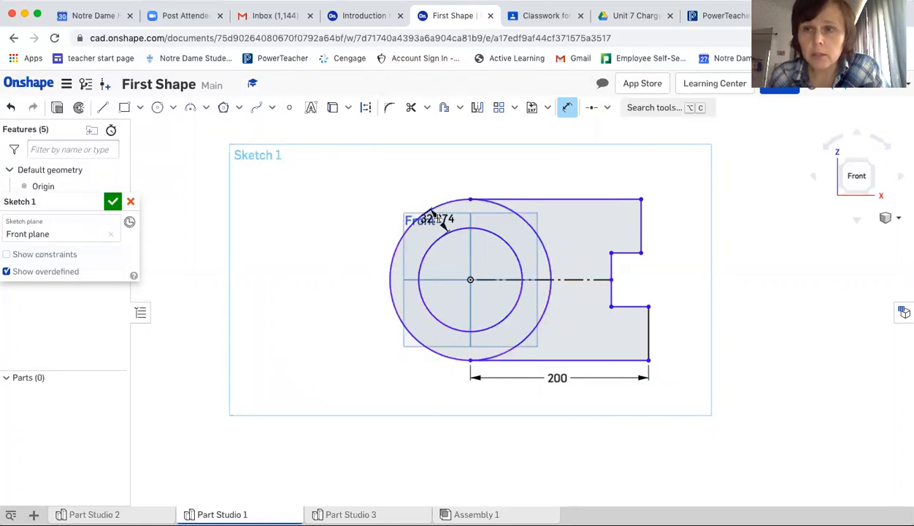
double_click(438, 219)
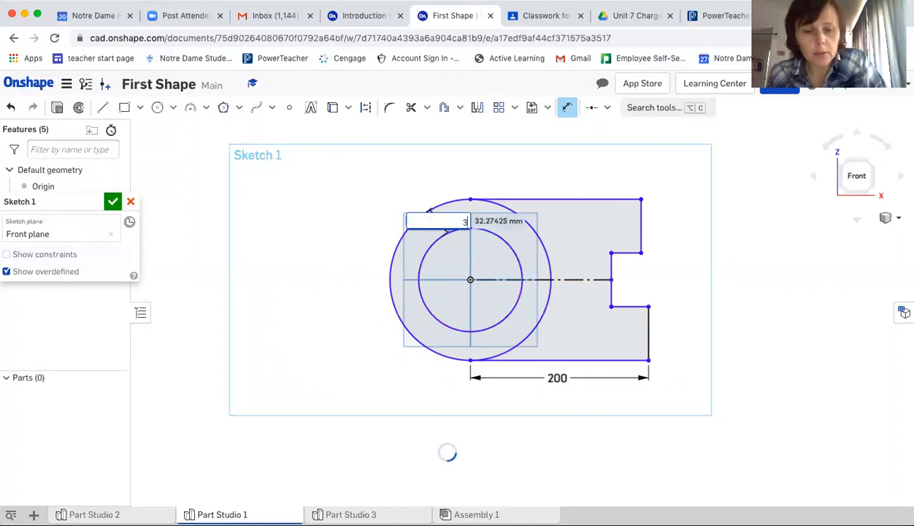
key(Return)
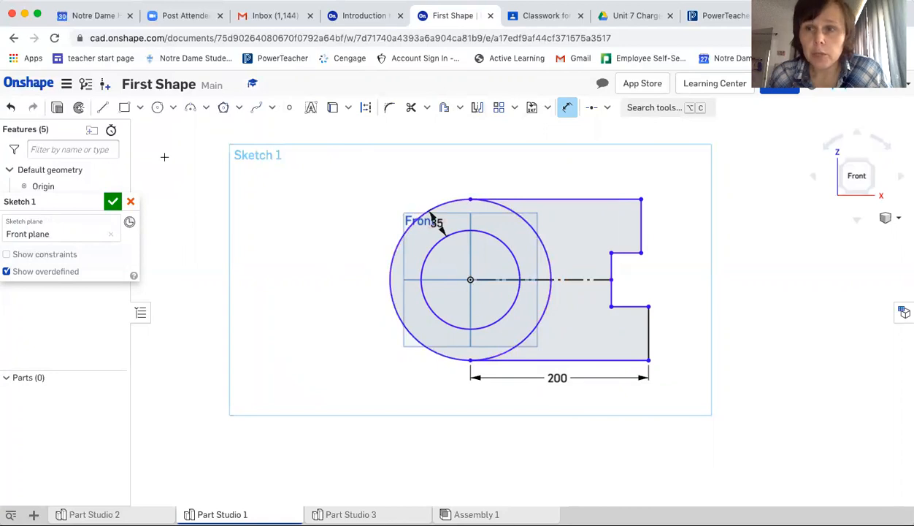
Step: Review the default length unit in the workspace units, keep Millimeter and accept the settings
click(64, 84)
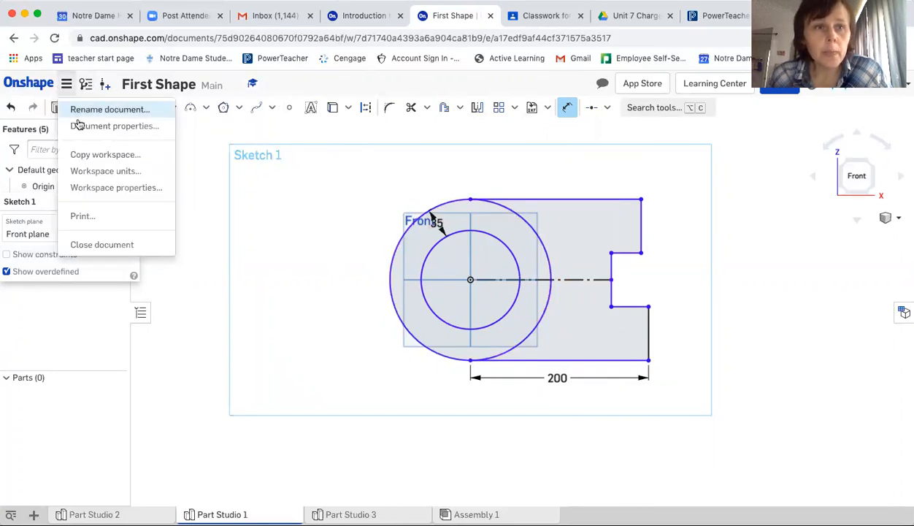
click(114, 172)
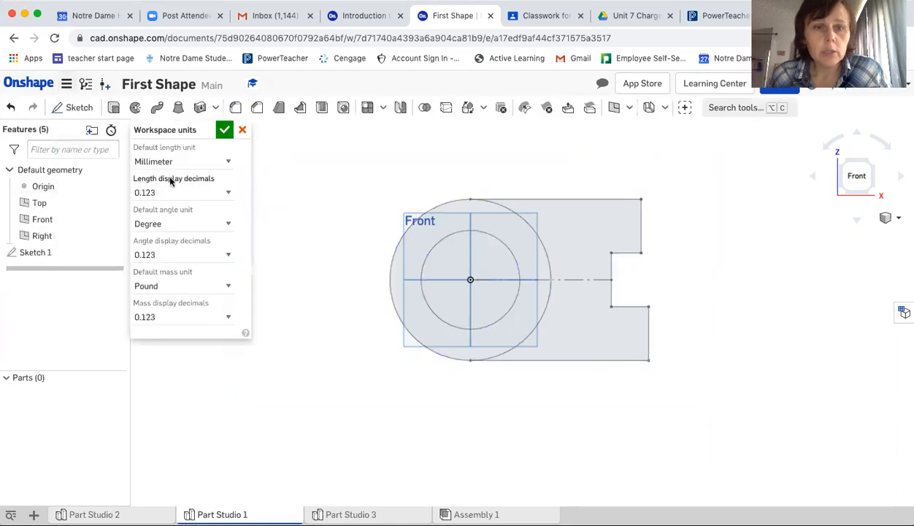
click(229, 162)
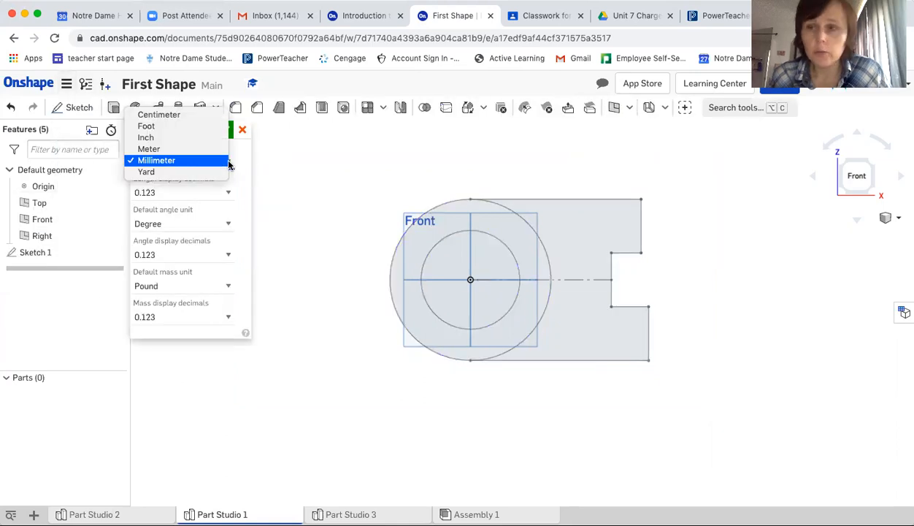
click(228, 162)
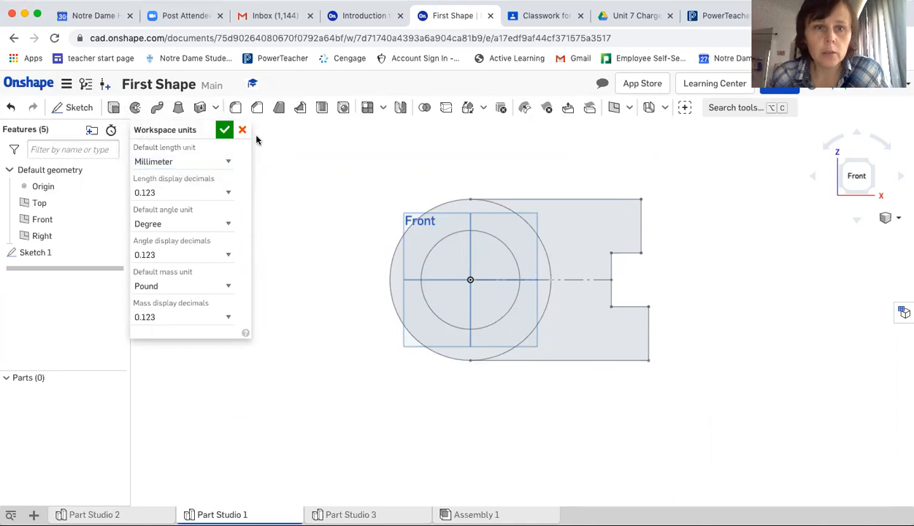
click(224, 129)
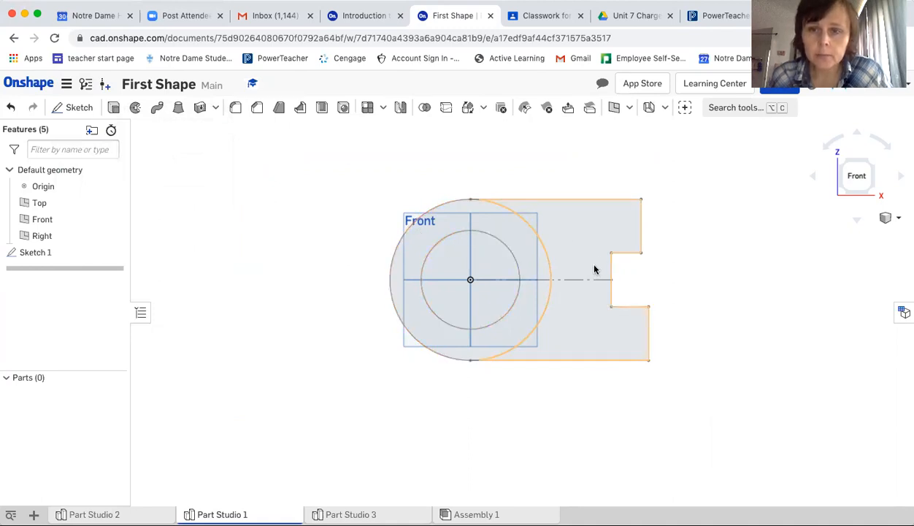
Step: Consult the dimensions in Step 5 of the Basic Sketching exercise and reopen Sketch 1 for editing
click(357, 18)
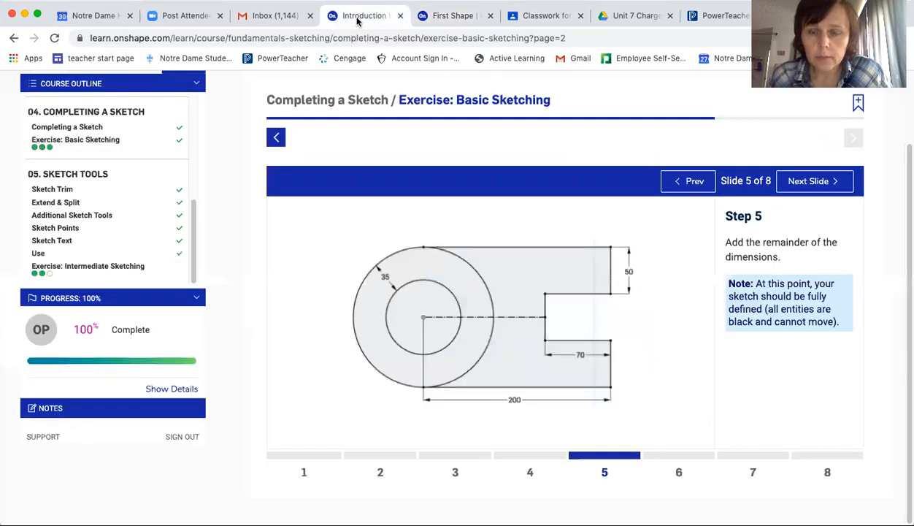
click(443, 17)
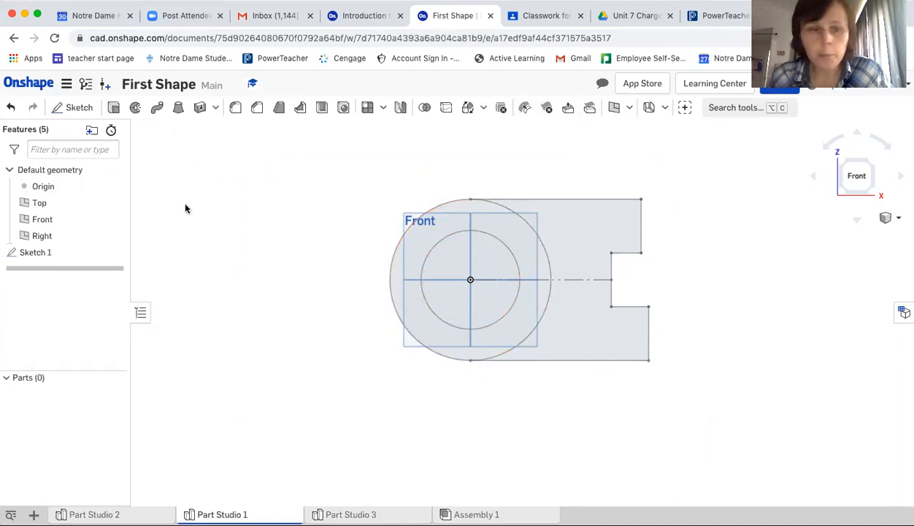
click(34, 253)
double_click(34, 254)
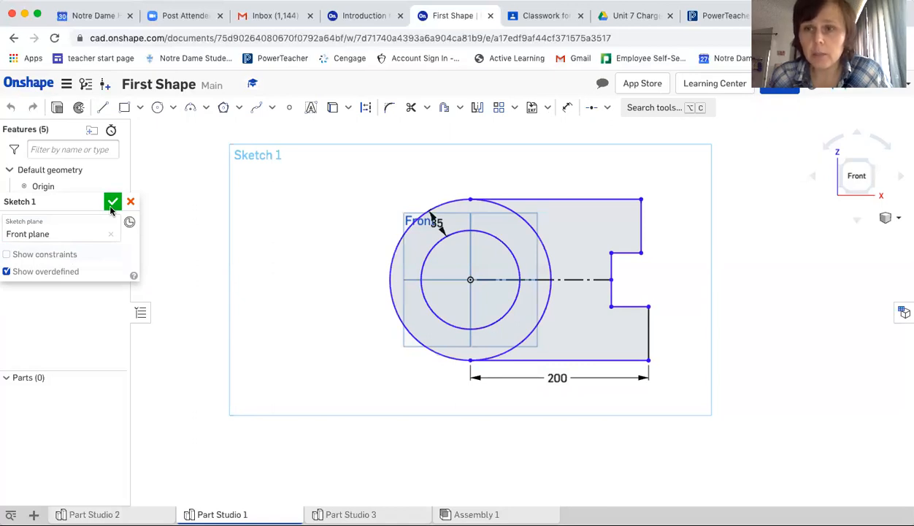
Step: Dimension the upper tab's vertical end edge at 50 mm
click(569, 108)
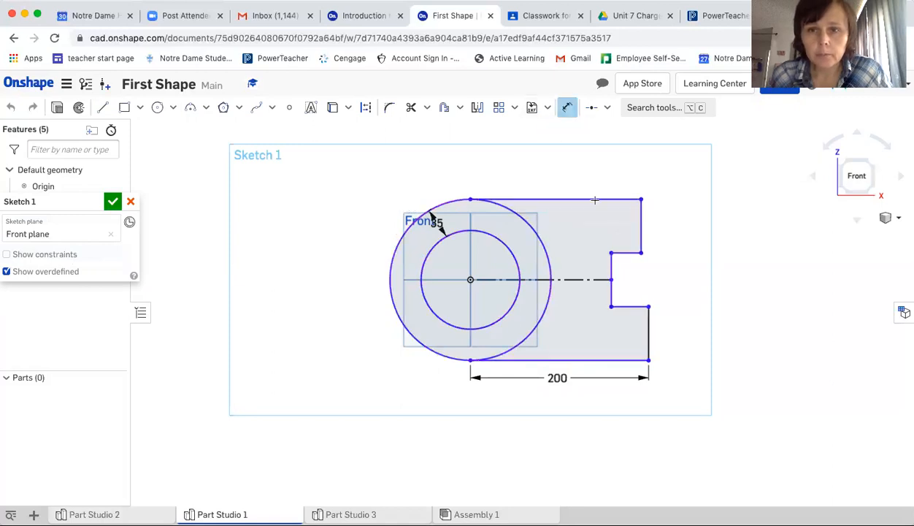
click(641, 226)
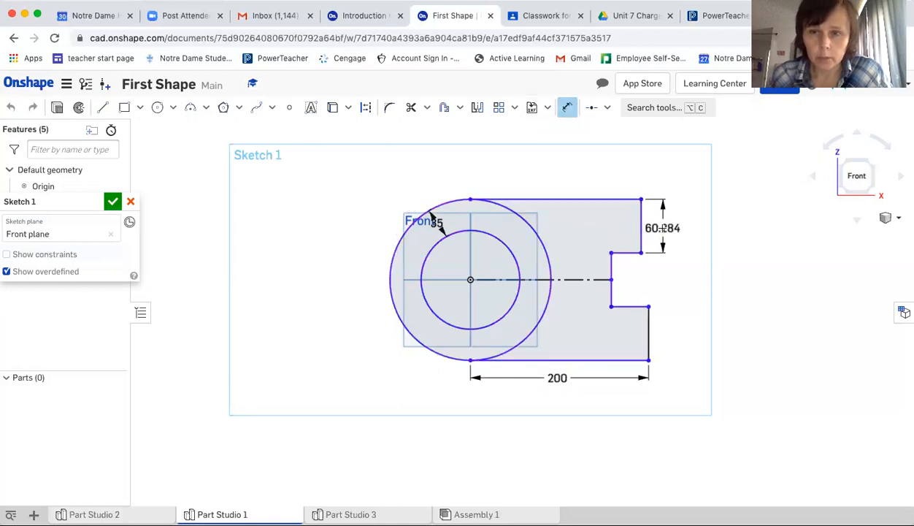
click(663, 228)
key(Return)
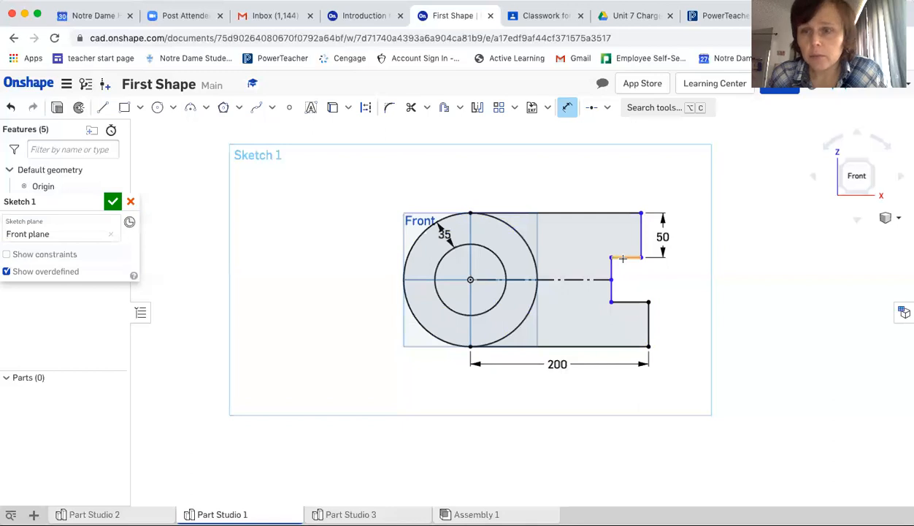
Step: Apply an Equal constraint between the notch's upper and lower horizontal edges
click(622, 258)
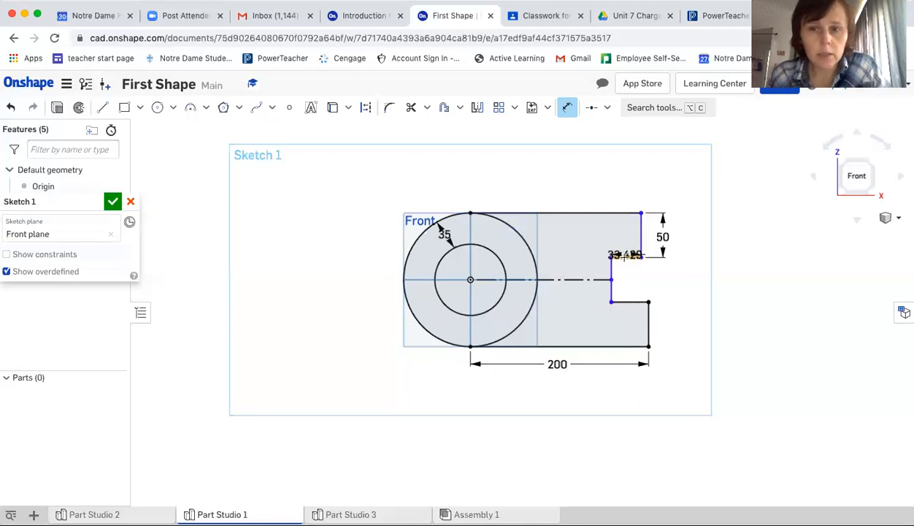
key(Escape)
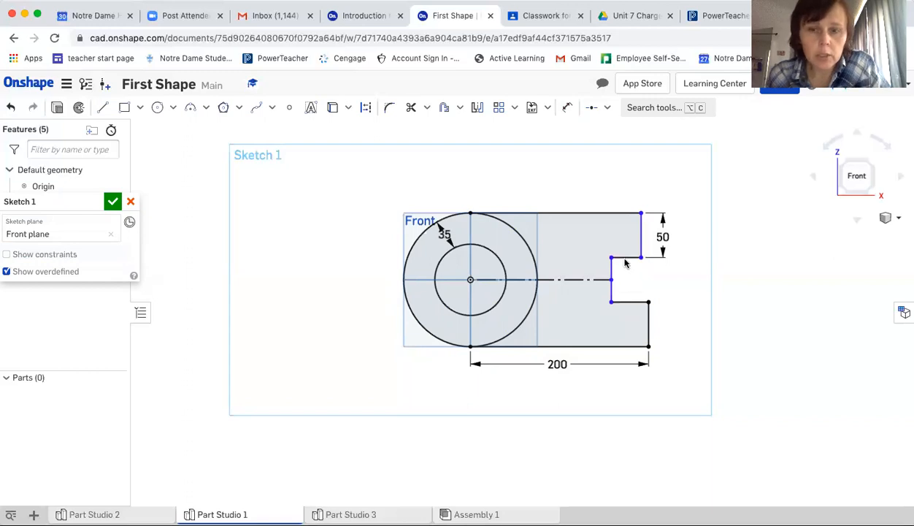
click(622, 257)
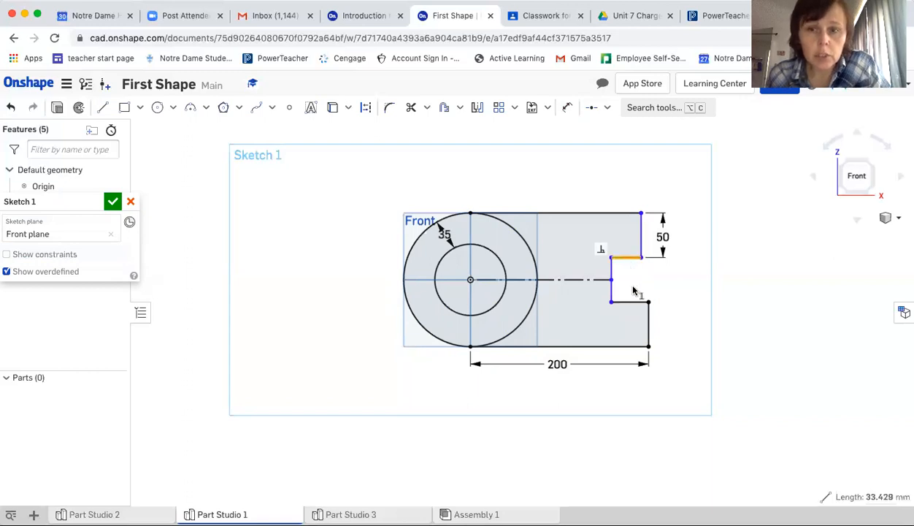
click(629, 301)
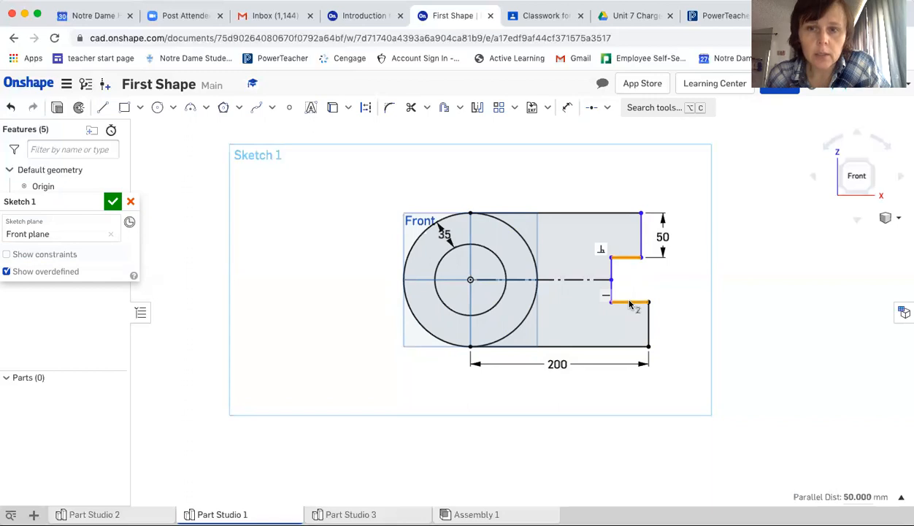
click(607, 107)
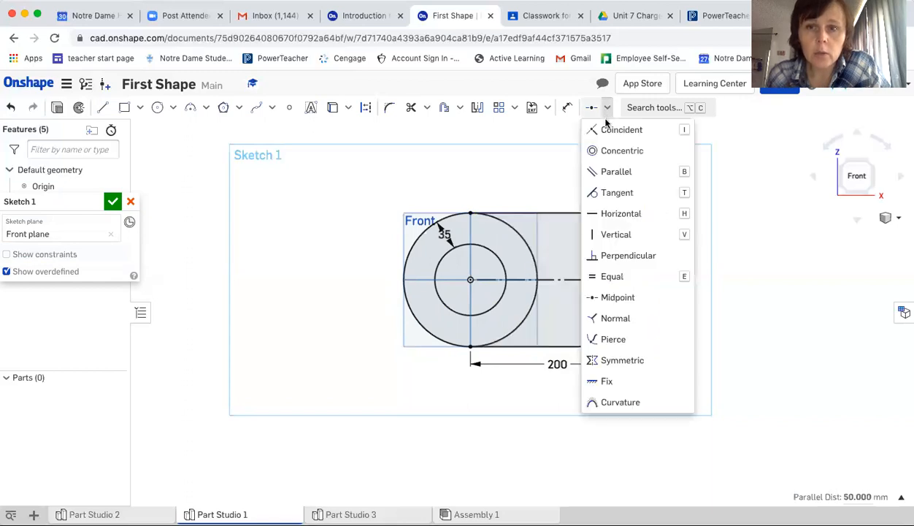
click(621, 276)
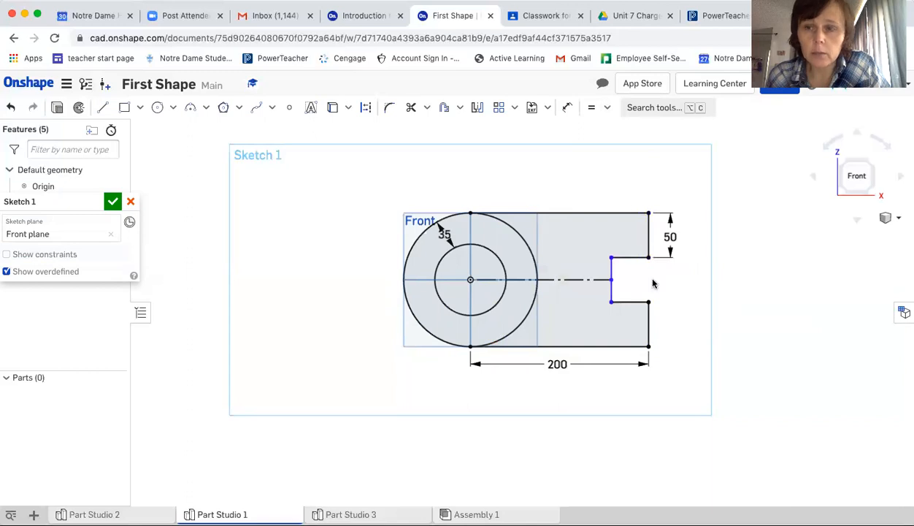
Step: Dimension the notch's upper horizontal edge at 70 mm
click(568, 109)
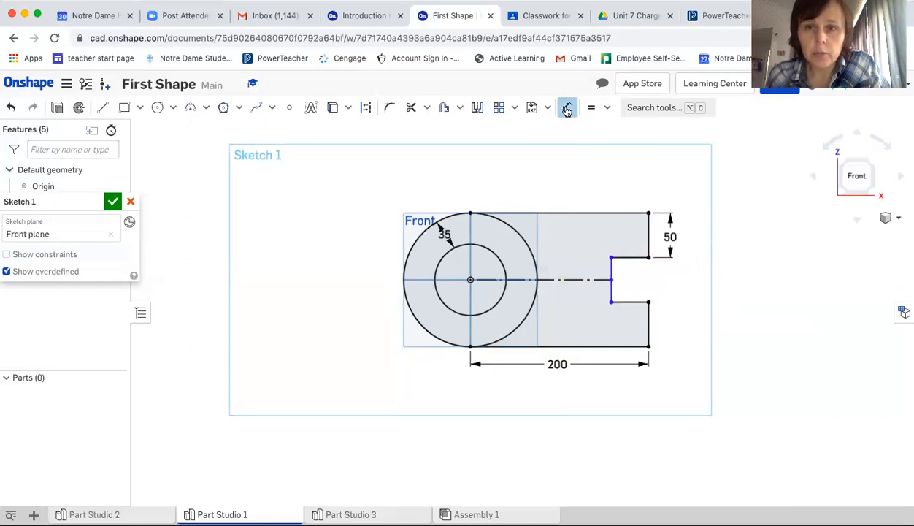
click(629, 257)
click(632, 273)
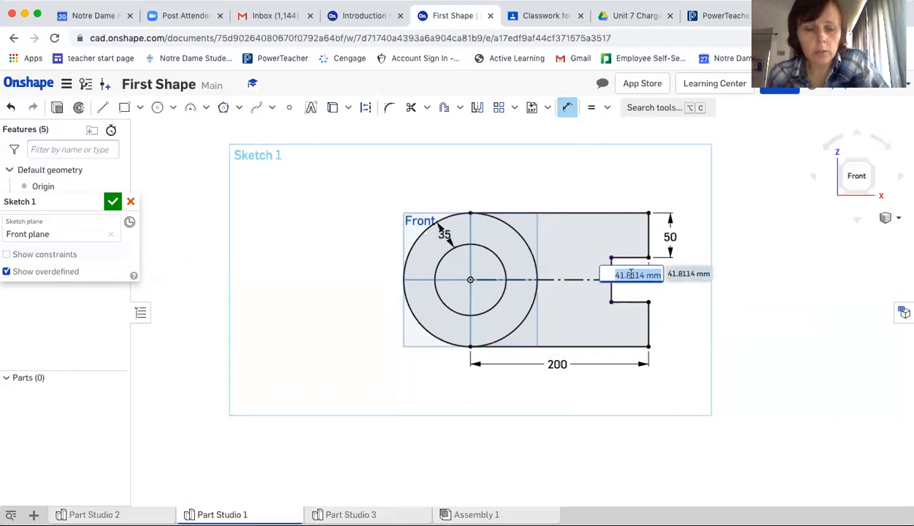
text(70)
key(Return)
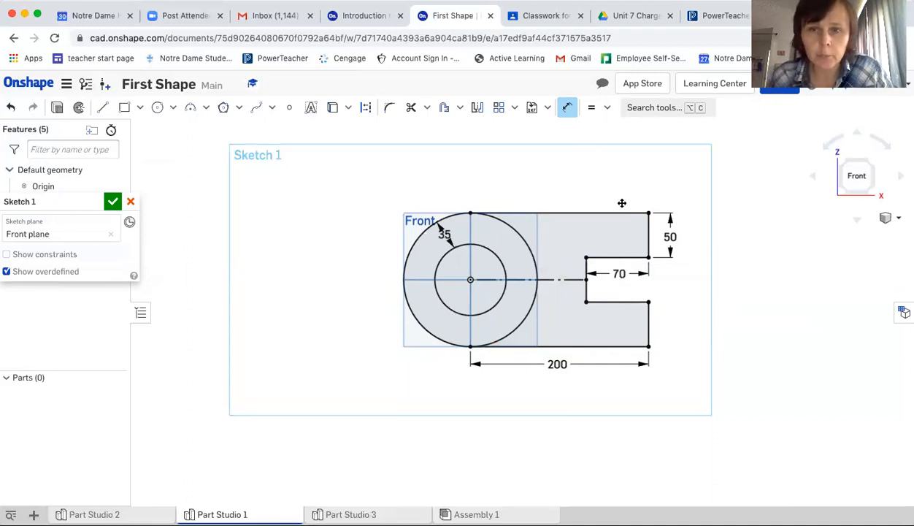
Step: Consult Step 6 of the exercise and sketch circles about 23.5 mm in diameter on the upper tab and 20.6 mm on the lower tab
click(365, 17)
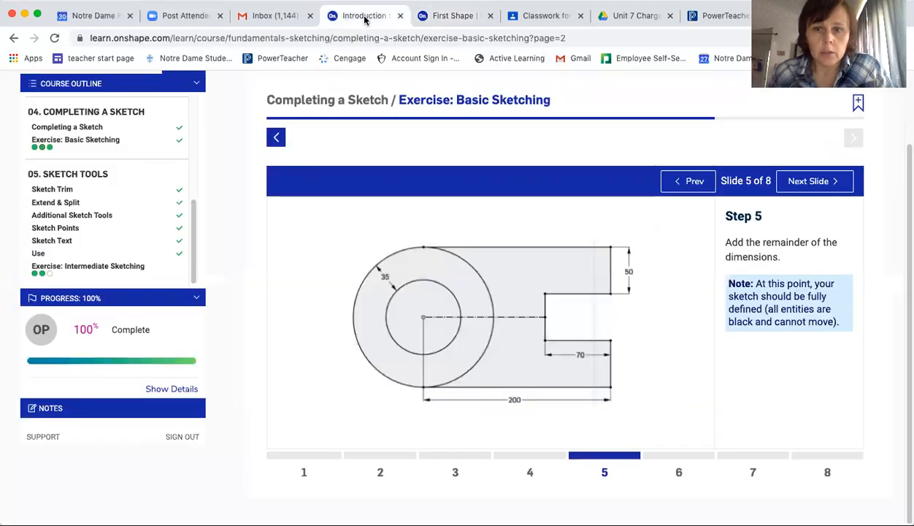
click(687, 474)
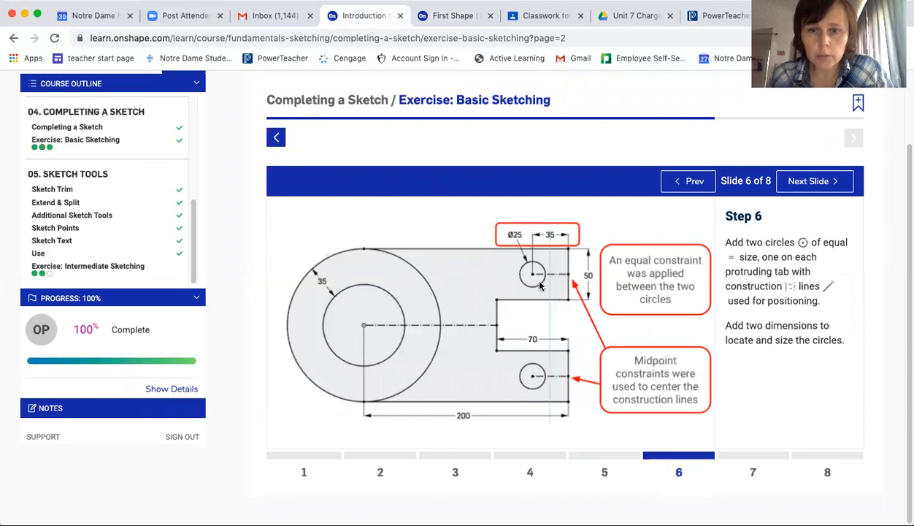
click(449, 16)
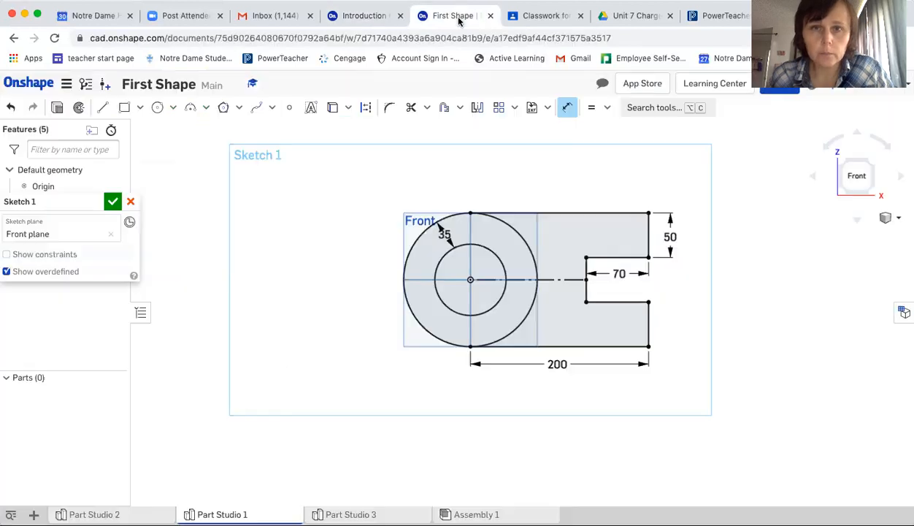
click(174, 107)
click(172, 129)
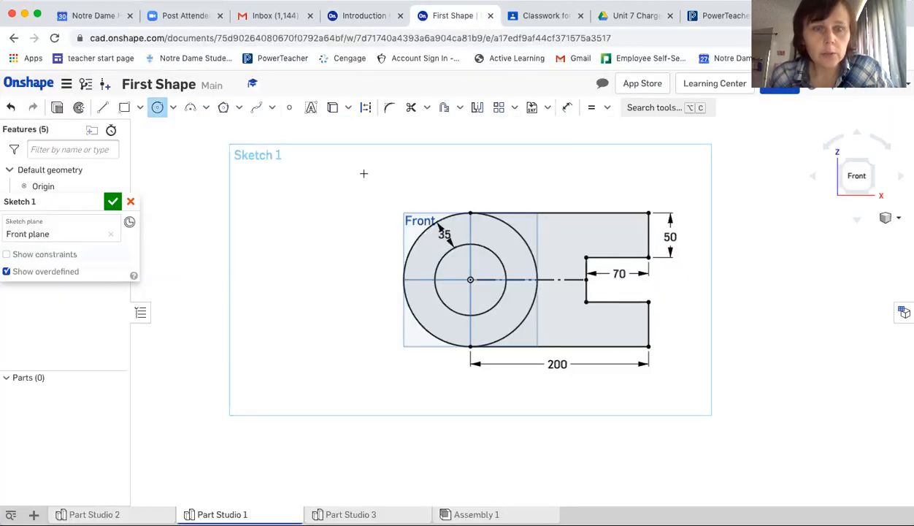
click(623, 233)
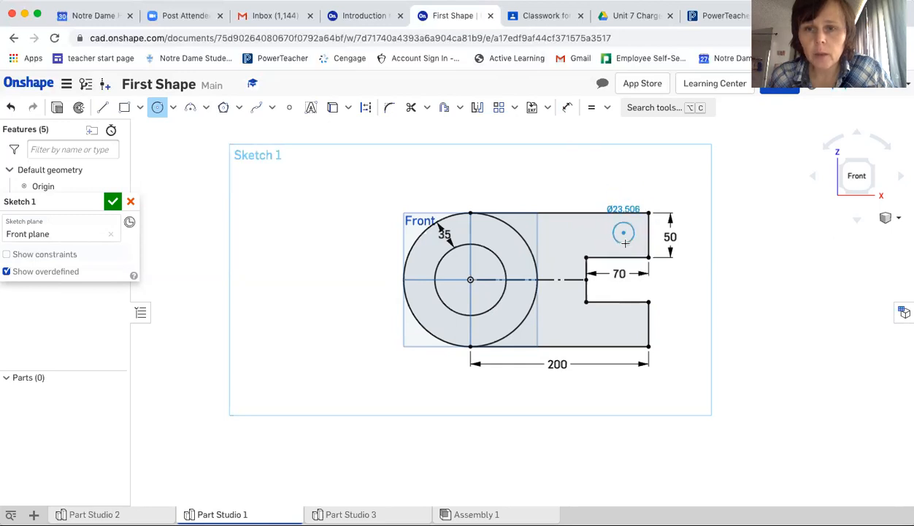
click(625, 243)
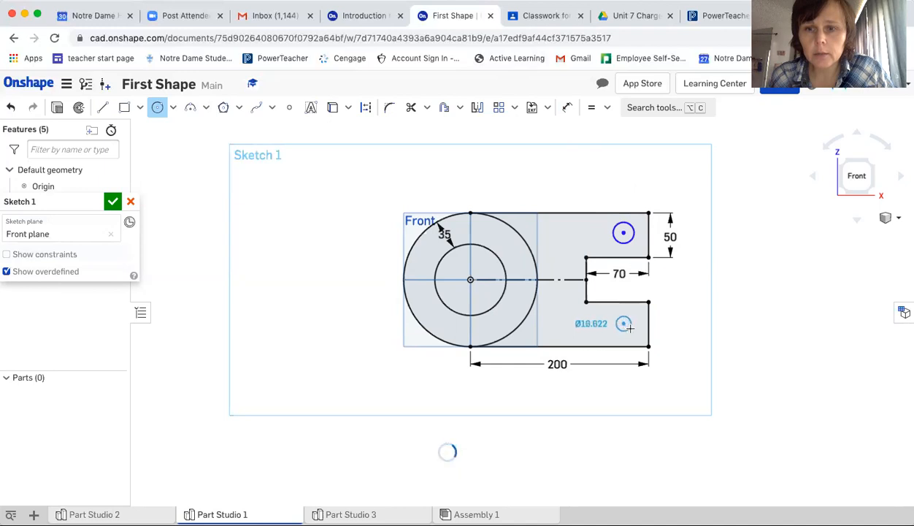
click(630, 327)
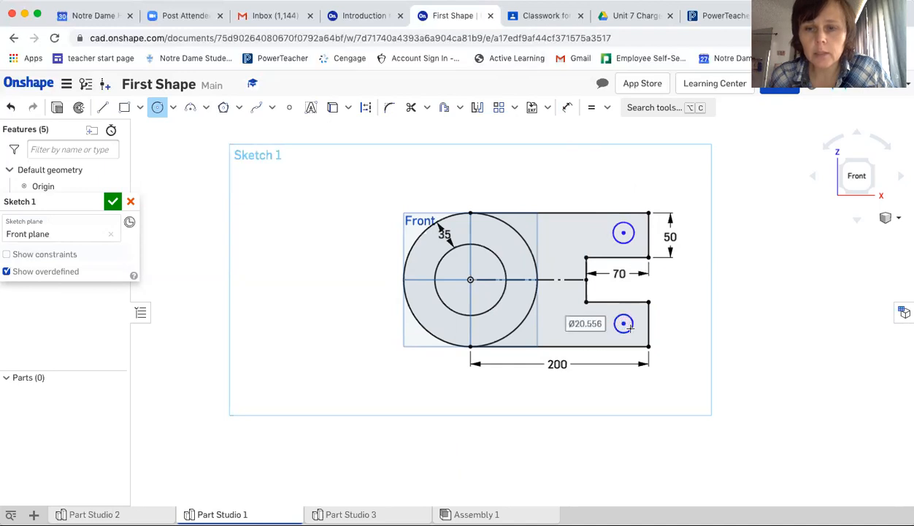
key(Escape)
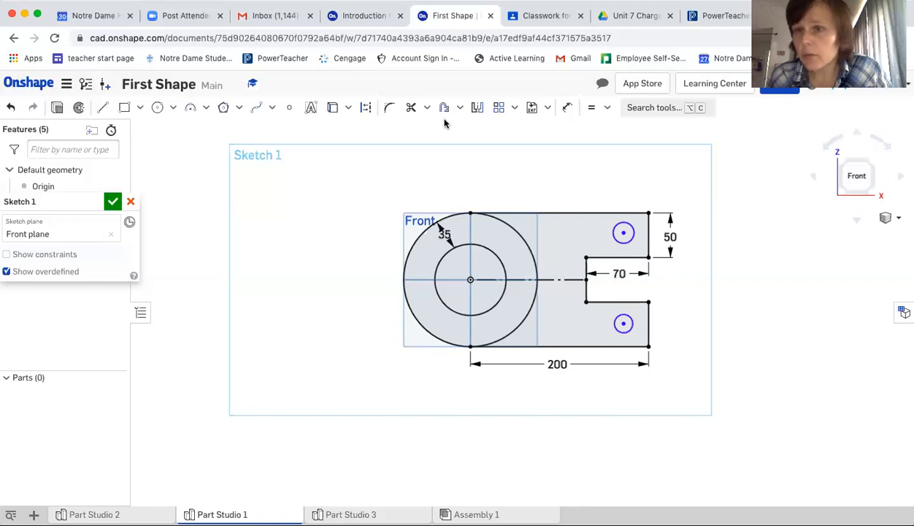
Step: Dimension the upper tab circle's diameter at 25 mm
click(568, 107)
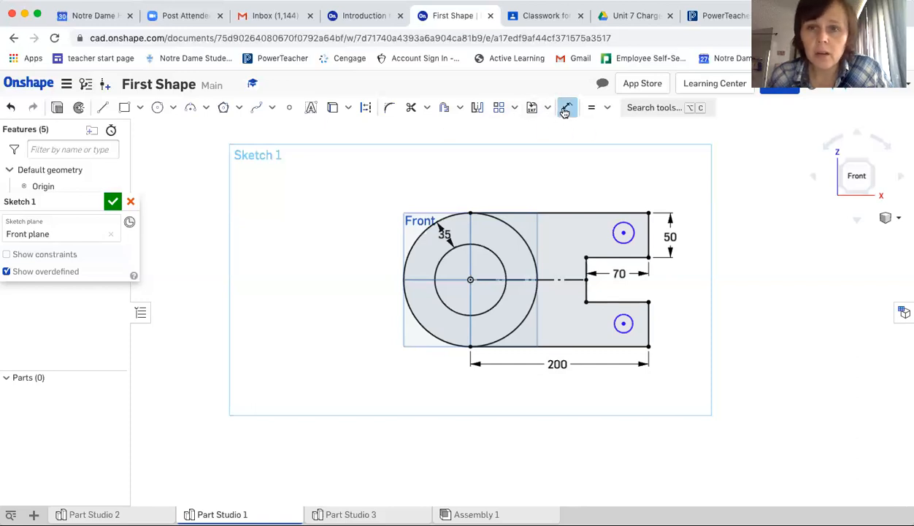
click(618, 229)
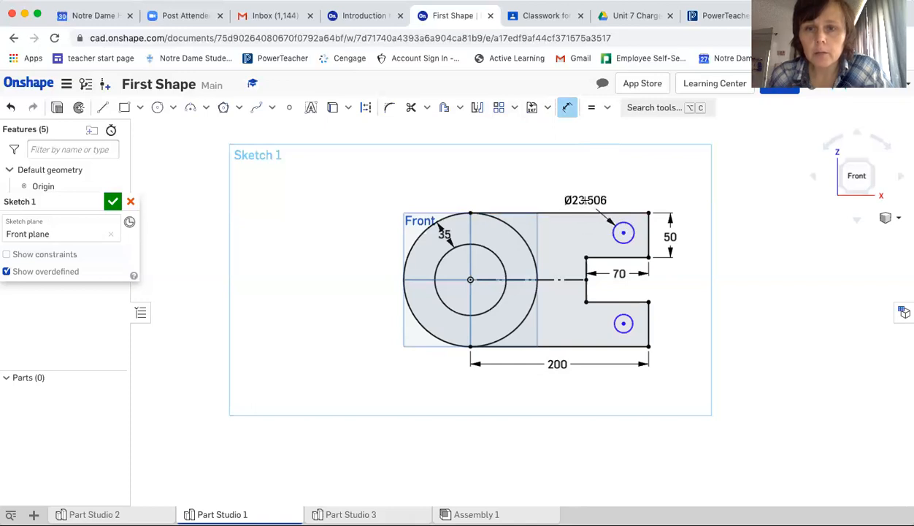
click(584, 200)
text(2)
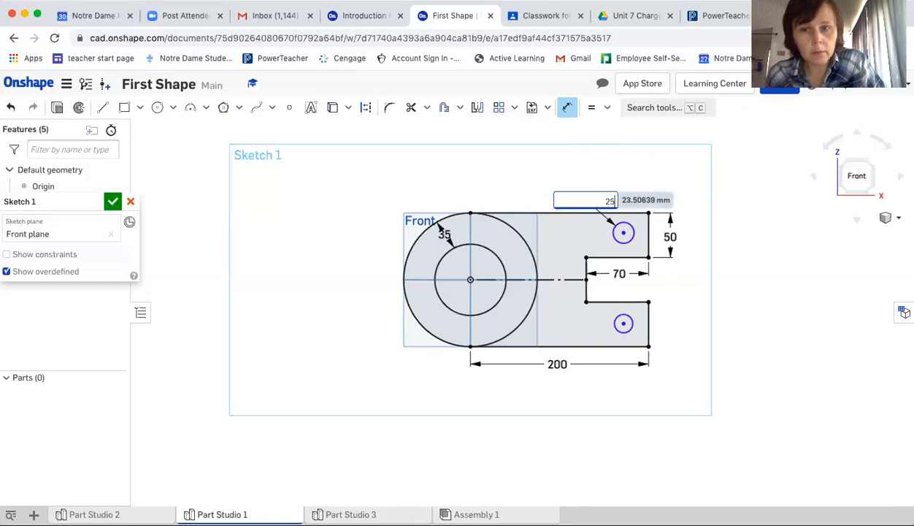
text(5)
key(Return)
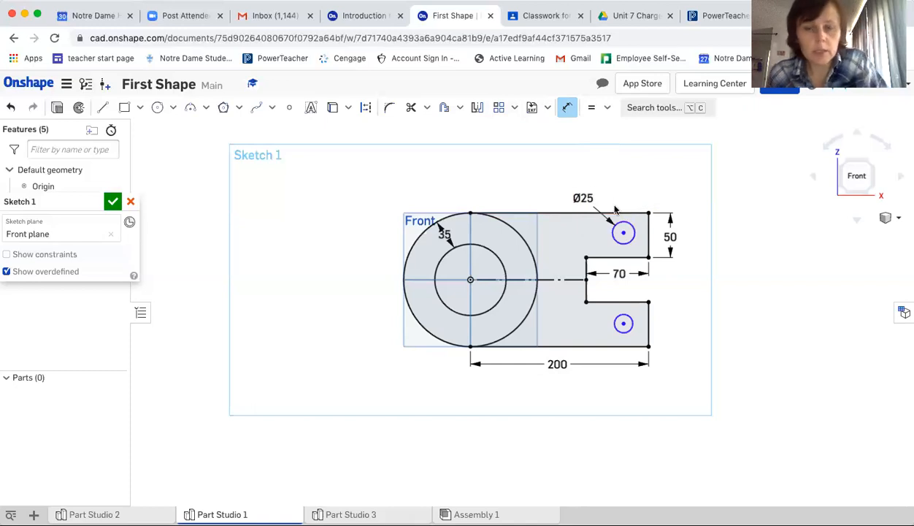
key(Escape)
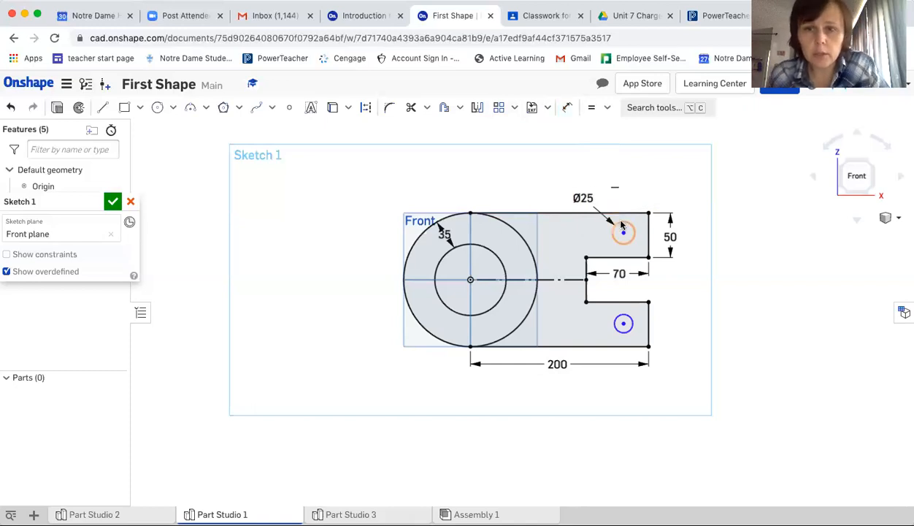
Step: Apply an Equal constraint between the two small circles on the tabs
click(622, 229)
click(628, 320)
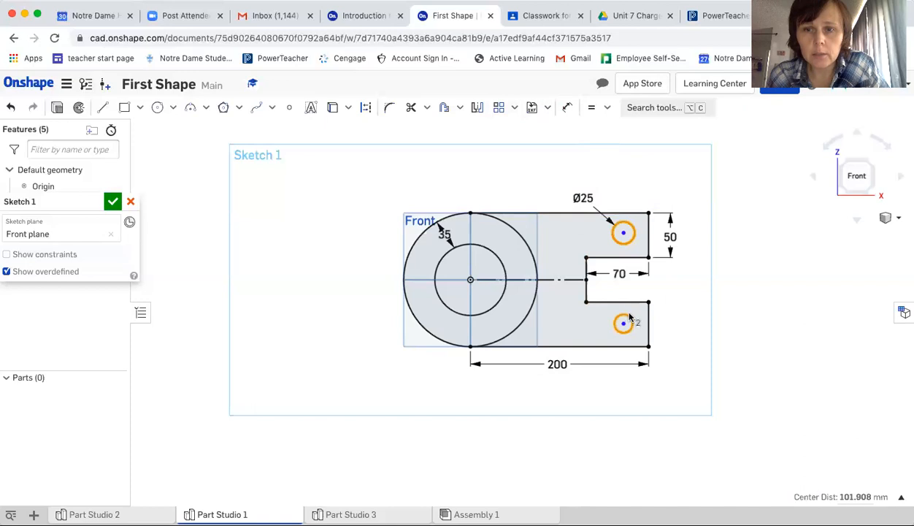
click(605, 128)
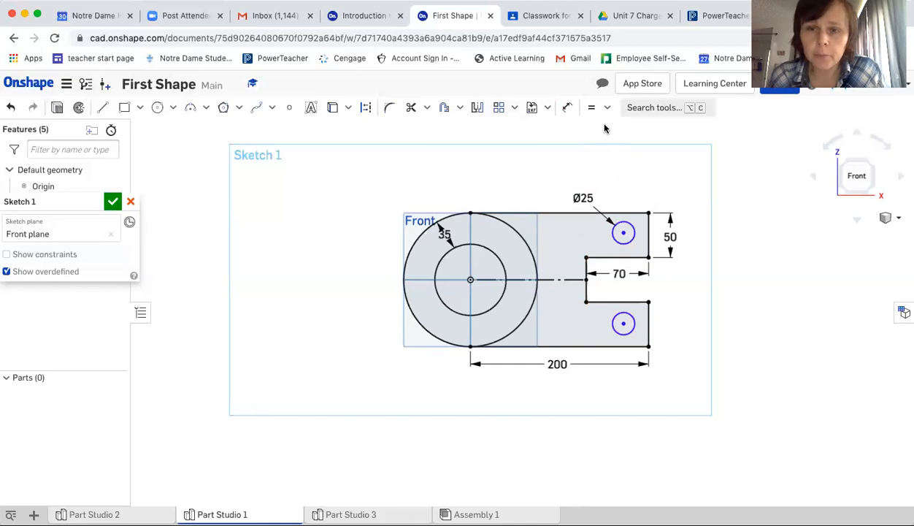
Step: Check Step 6 of the exercise and dimension the horizontal distance from the upper tab circle's center to the tab's end edge at 35 mm
click(567, 107)
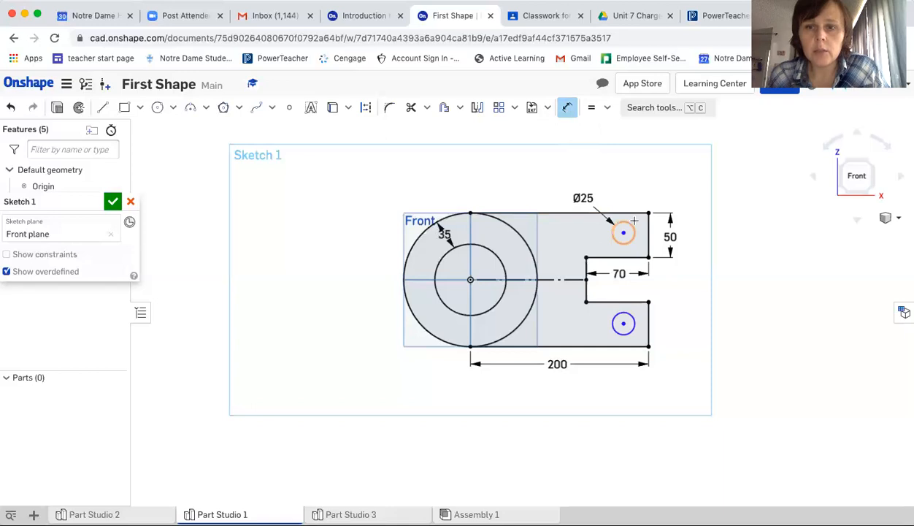
click(369, 16)
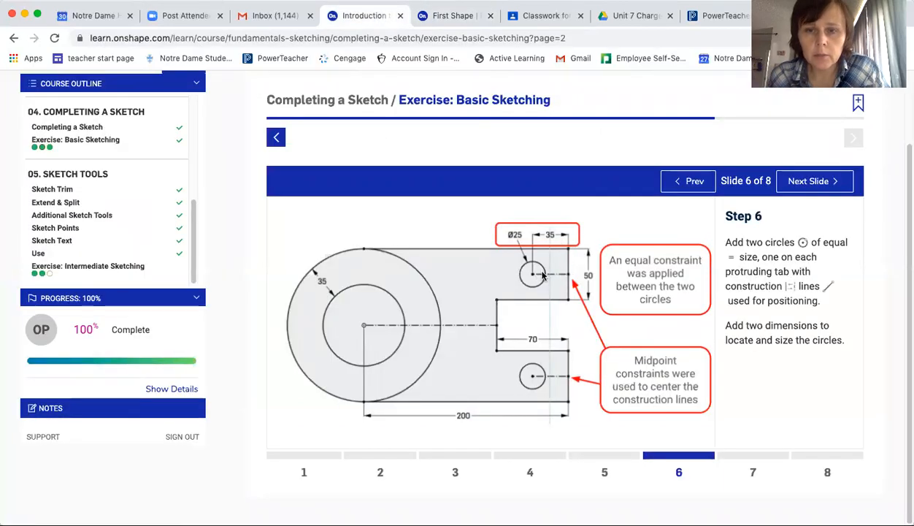
click(450, 16)
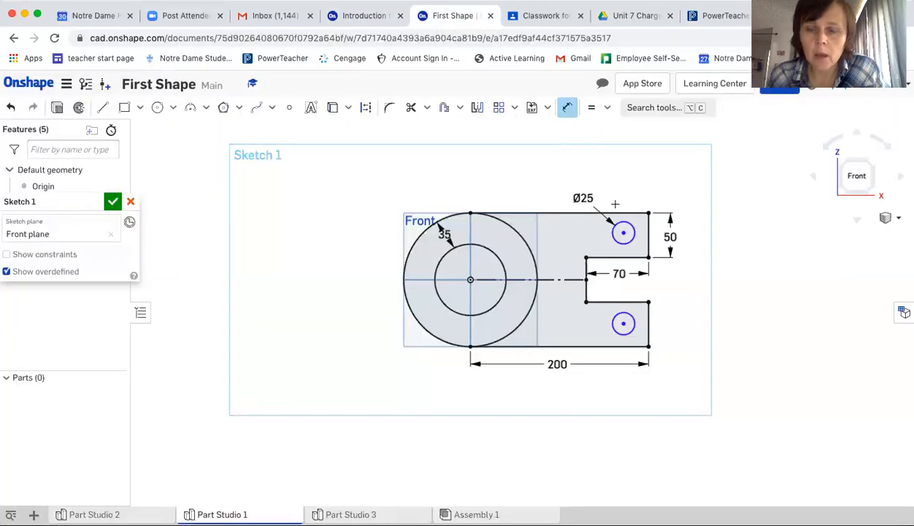
click(649, 232)
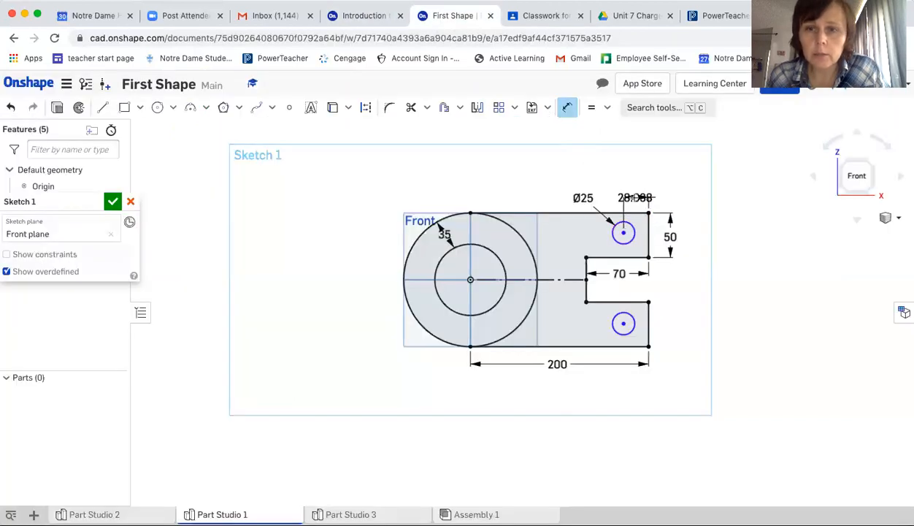
click(637, 198)
text(3)
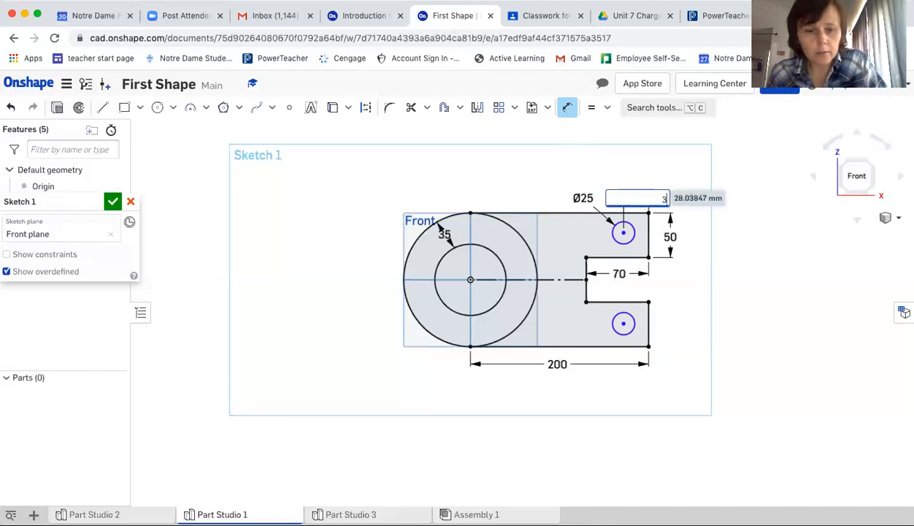
text(5)
key(Return)
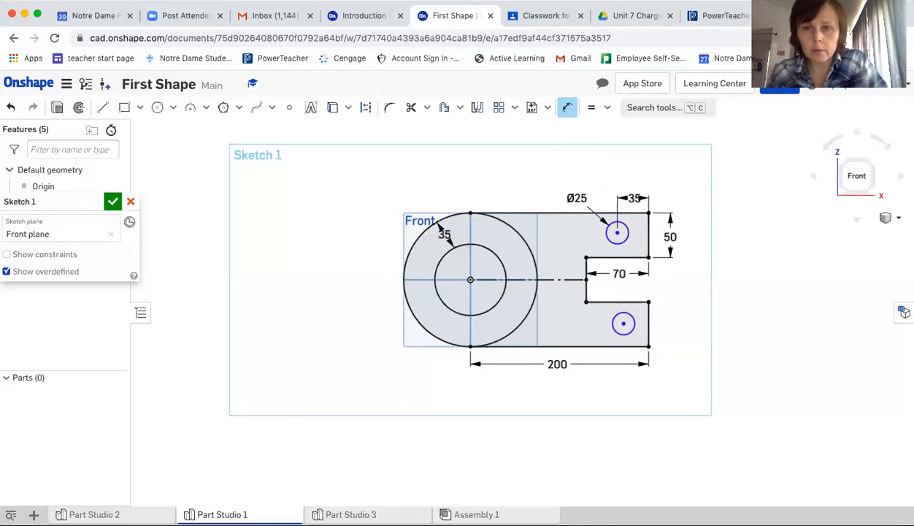
Step: Dimension the horizontal distance from the lower tab circle's center to the lower tab's end edge at 35 mm
click(647, 321)
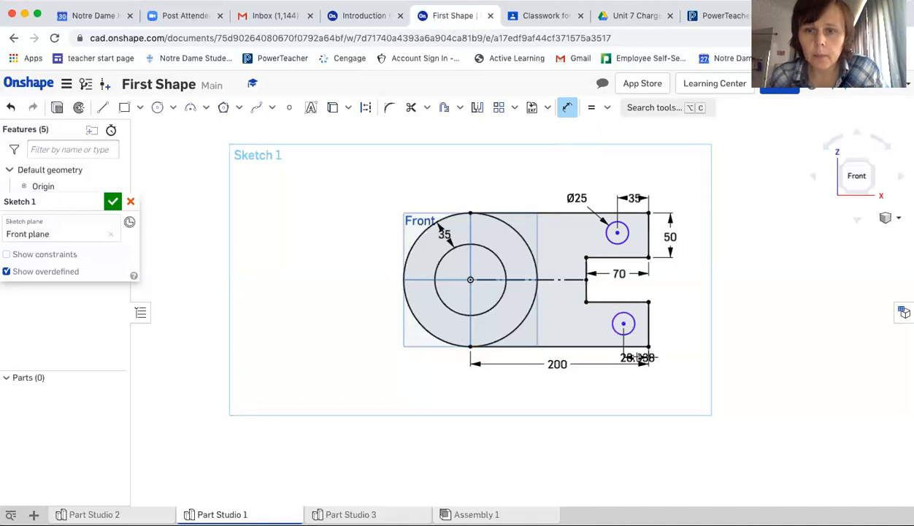
click(638, 357)
text(35)
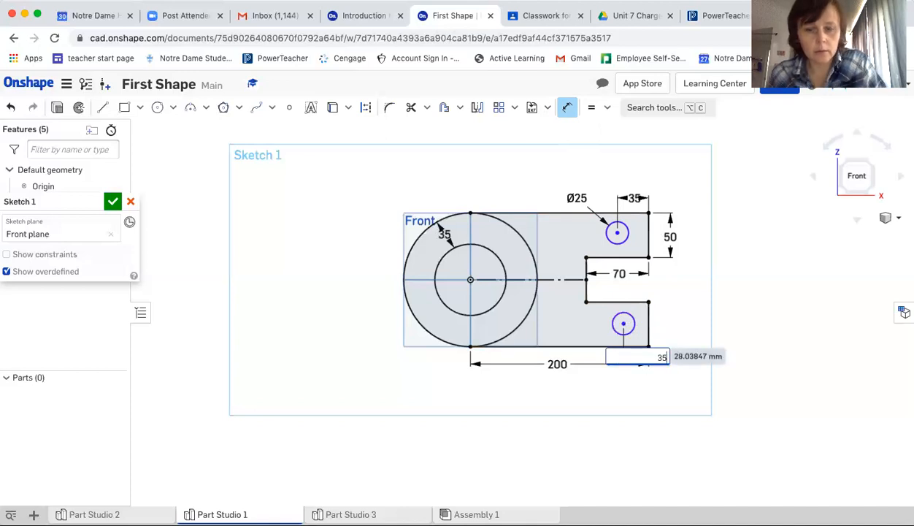
key(Escape)
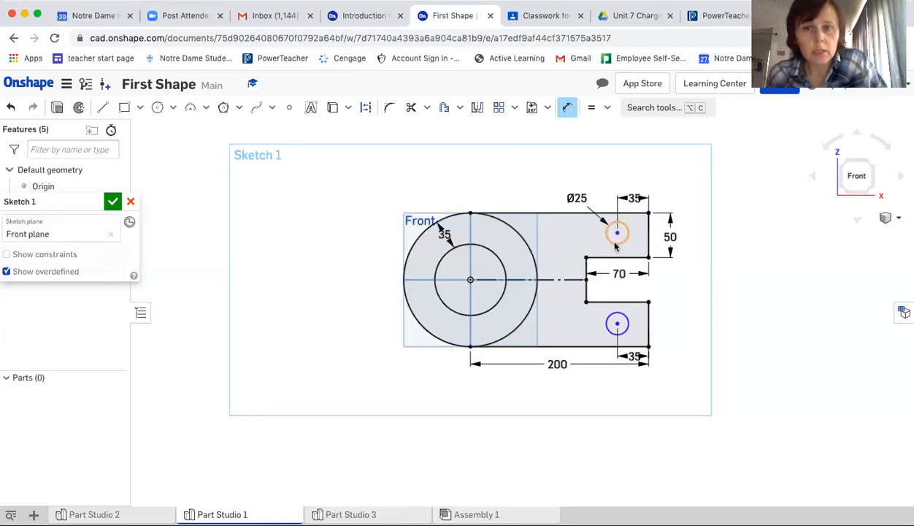
Step: Consult Steps 7 and 8 of the exercise and select the notched sketch region outside the large circle to read its area
click(378, 14)
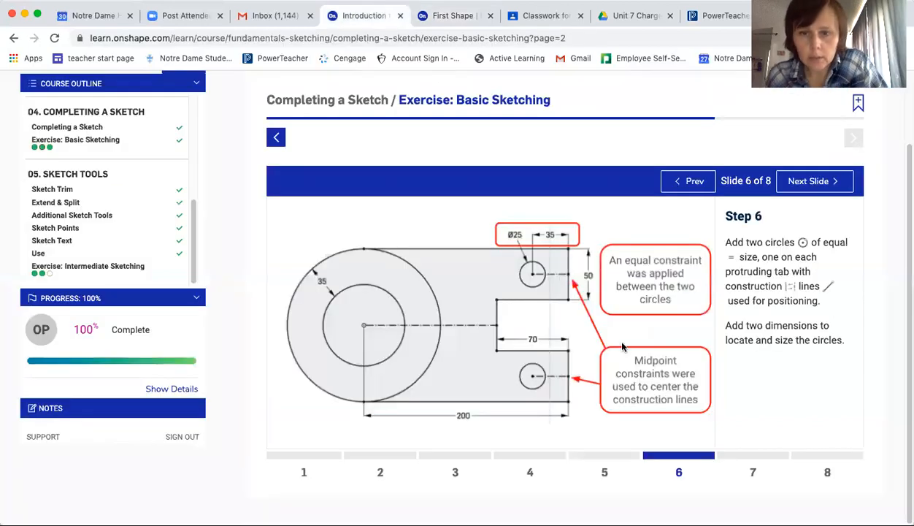
click(750, 471)
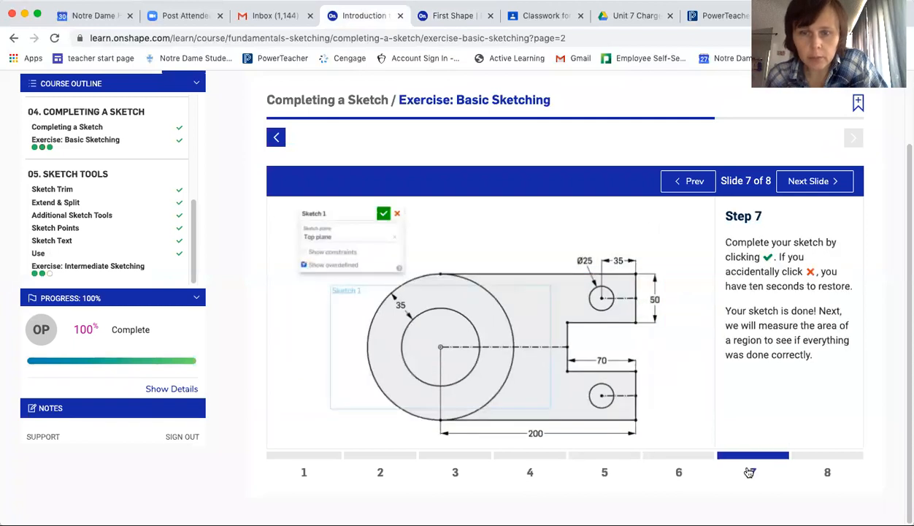
click(822, 473)
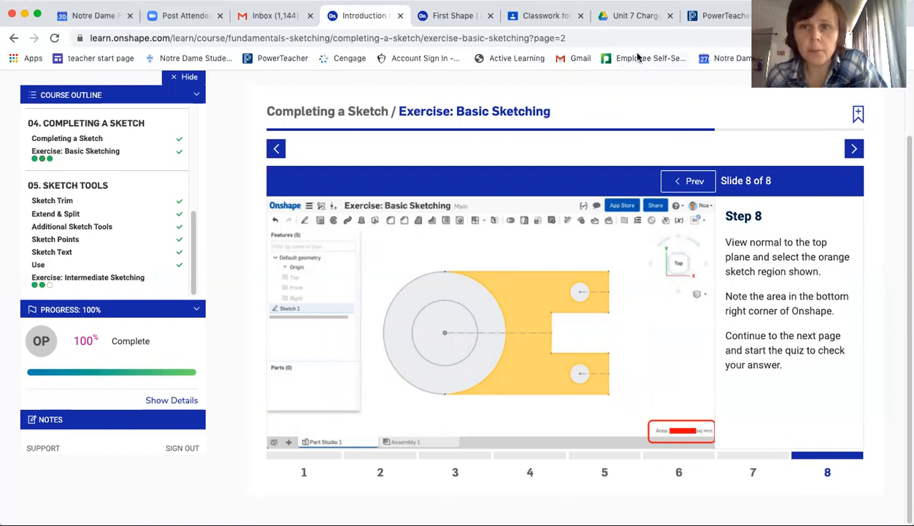
click(453, 16)
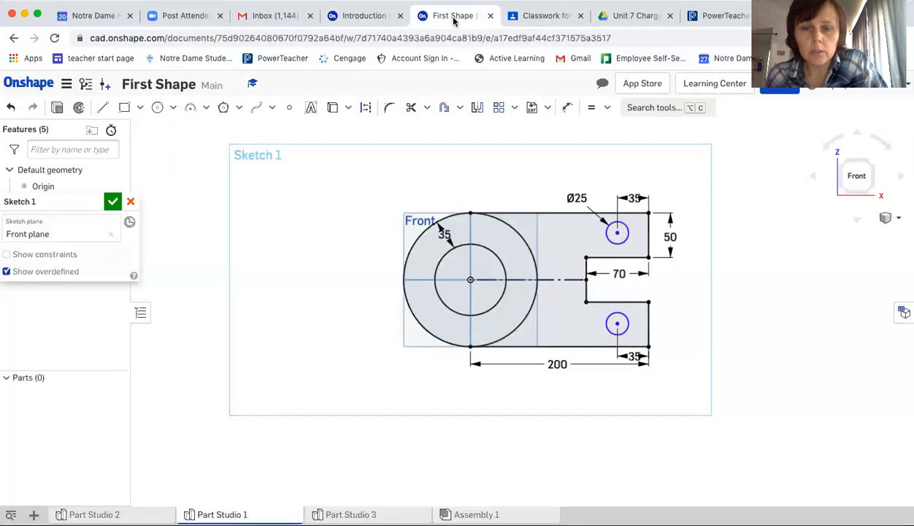
click(555, 257)
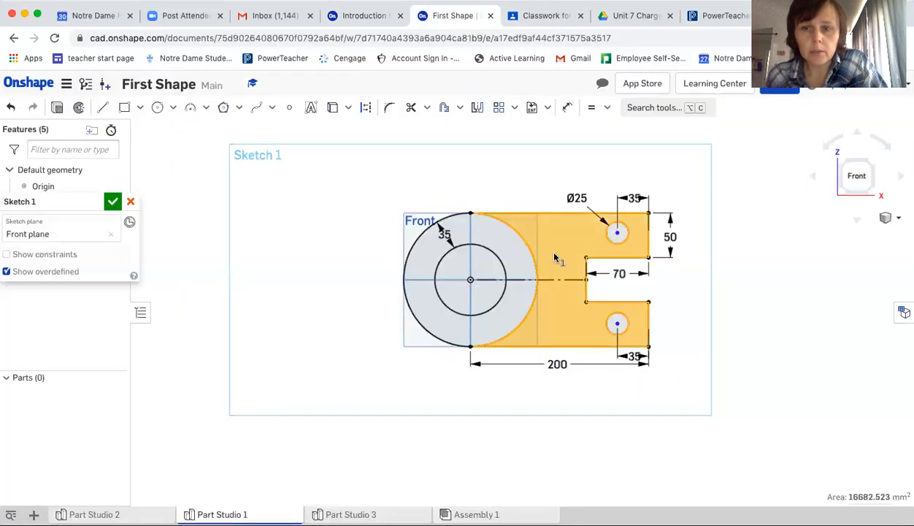